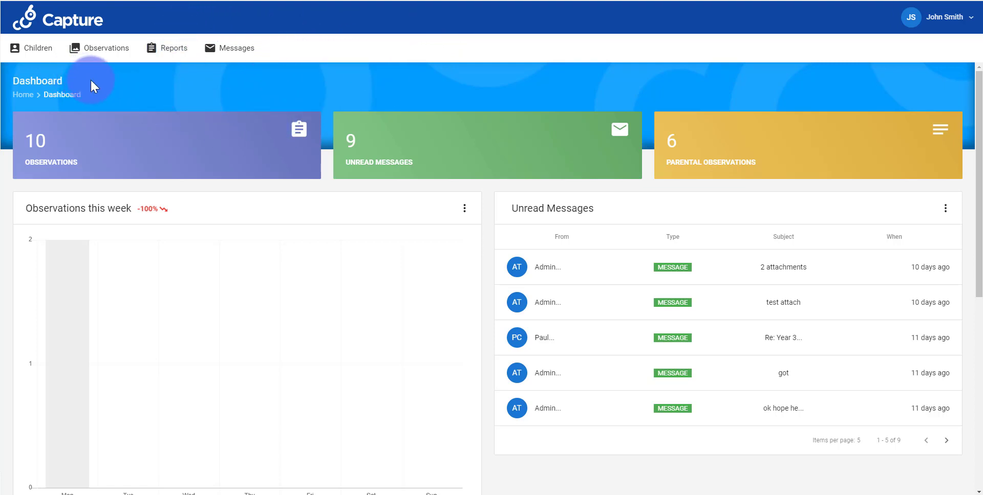
Switch to Learning by Questions and open the Mathematics question set collection
{"action": "left_click", "coordinate": [236, 49]}
{"action": "mouse_move", "coordinate": [105, 57]}
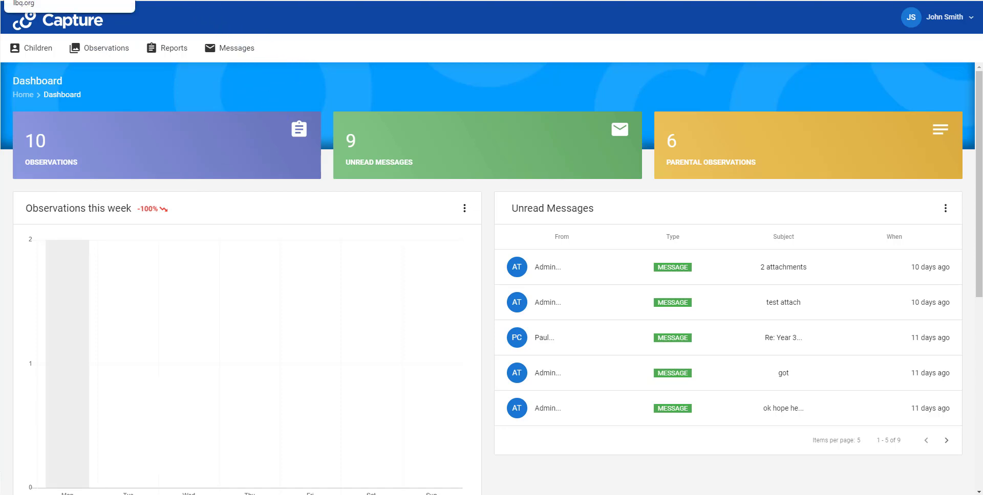
{"action": "left_click", "coordinate": [67, 0]}
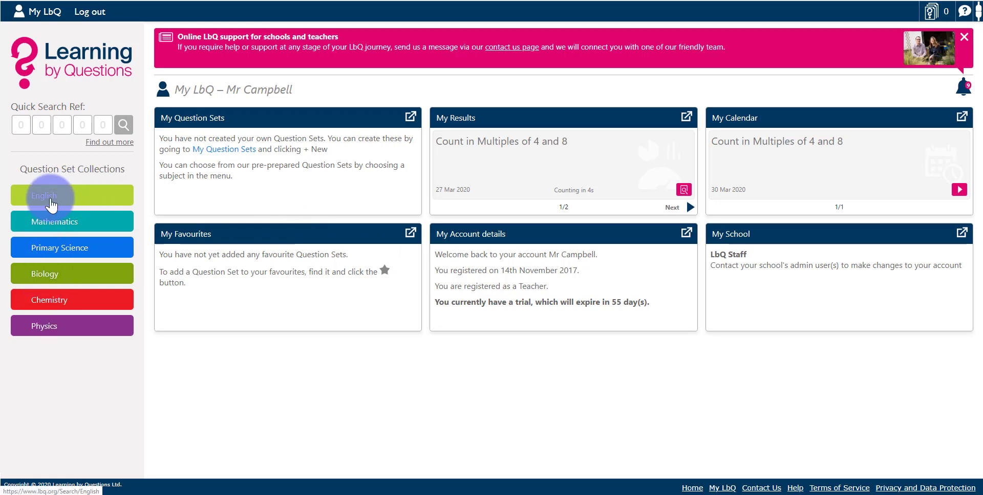
{"action": "left_click", "coordinate": [69, 231]}
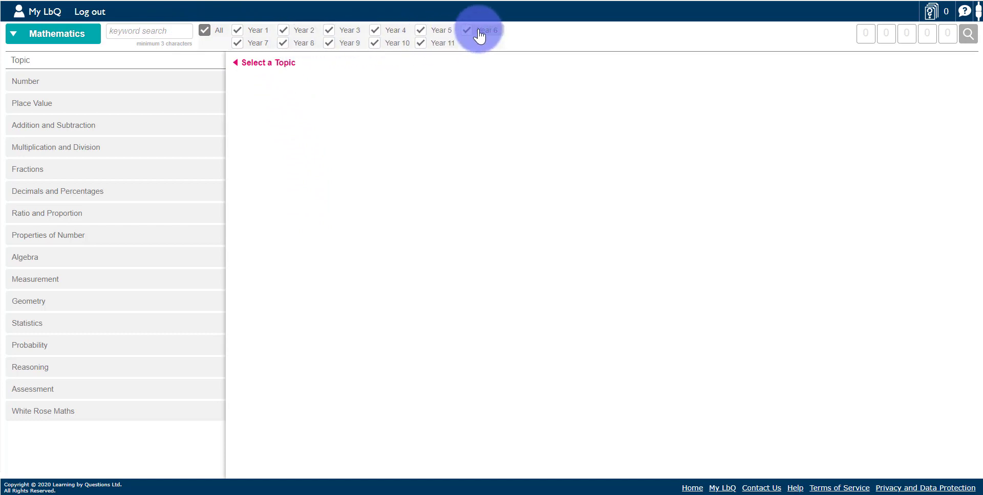
Filter the Mathematics question sets so that only Year 3 remains selected
{"action": "left_click", "coordinate": [283, 31]}
{"action": "left_click", "coordinate": [239, 32]}
{"action": "left_click", "coordinate": [237, 44]}
{"action": "left_click", "coordinate": [283, 43]}
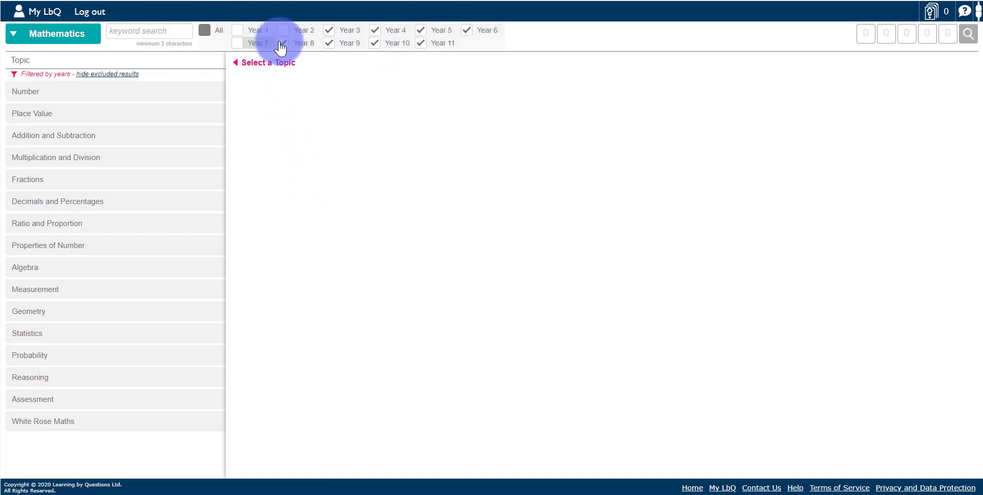
{"action": "left_click", "coordinate": [329, 43]}
{"action": "left_click", "coordinate": [375, 44]}
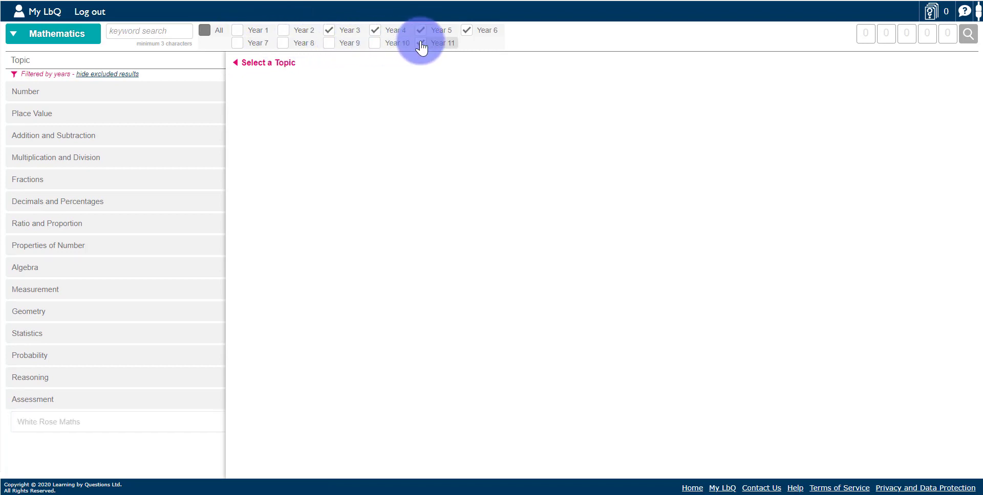
{"action": "left_click", "coordinate": [421, 41]}
{"action": "left_click", "coordinate": [420, 31]}
{"action": "left_click", "coordinate": [466, 30]}
{"action": "left_click", "coordinate": [375, 30]}
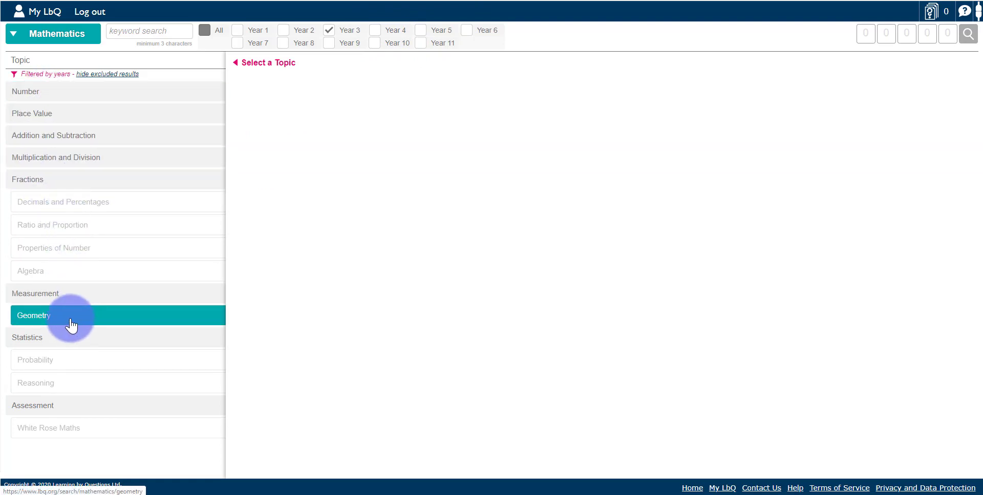
Open the Year 3 question set "Recognise and Describe 3D Shapes" in the Geometry topic
{"action": "left_click", "coordinate": [82, 307]}
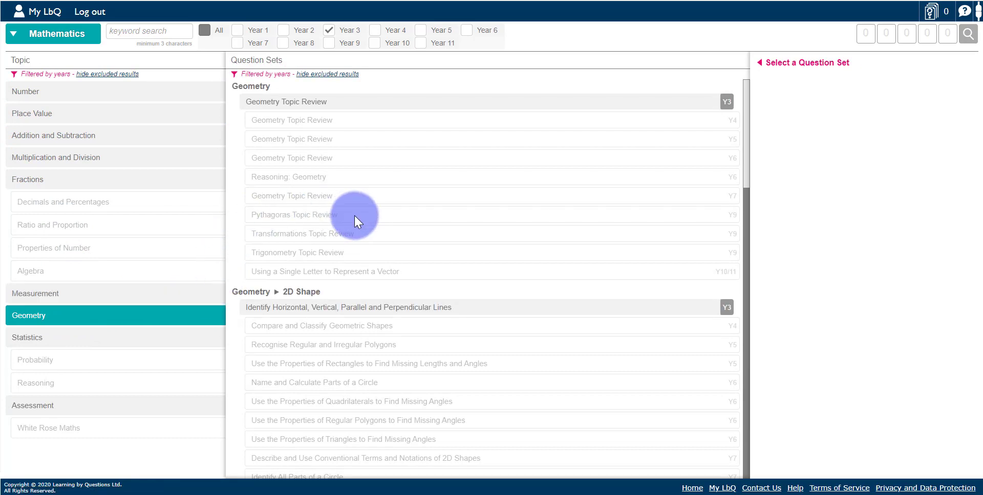
{"action": "scroll", "coordinate": [352, 216], "scroll_direction": "down", "scroll_amount": 4}
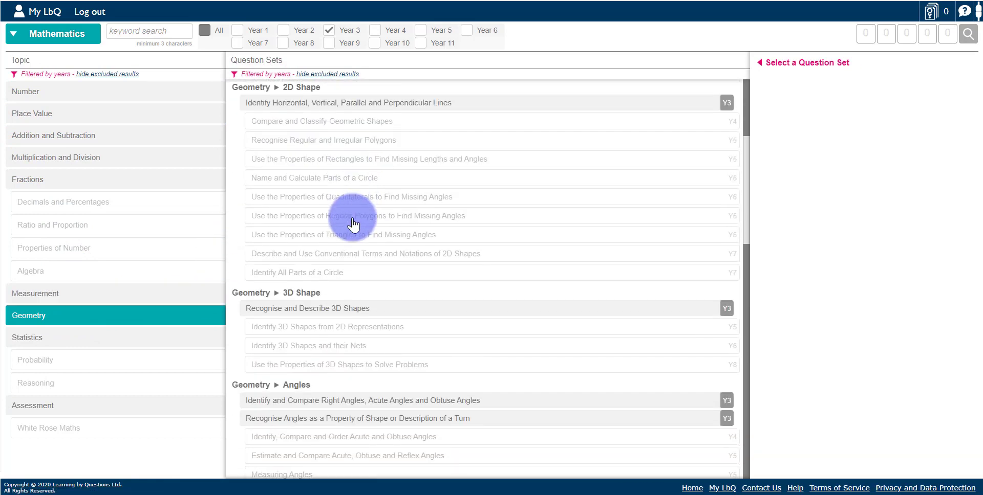
{"action": "left_click", "coordinate": [310, 311]}
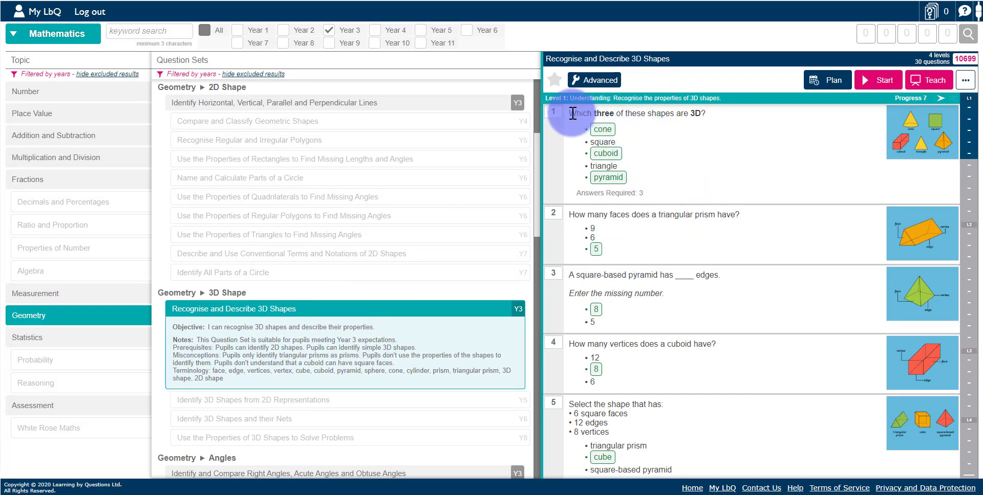
Review the questions and answers in the 3D shapes set, from Level 1 through Level 3
{"action": "left_click_drag", "start_coordinate": [569, 113], "coordinate": [701, 113]}
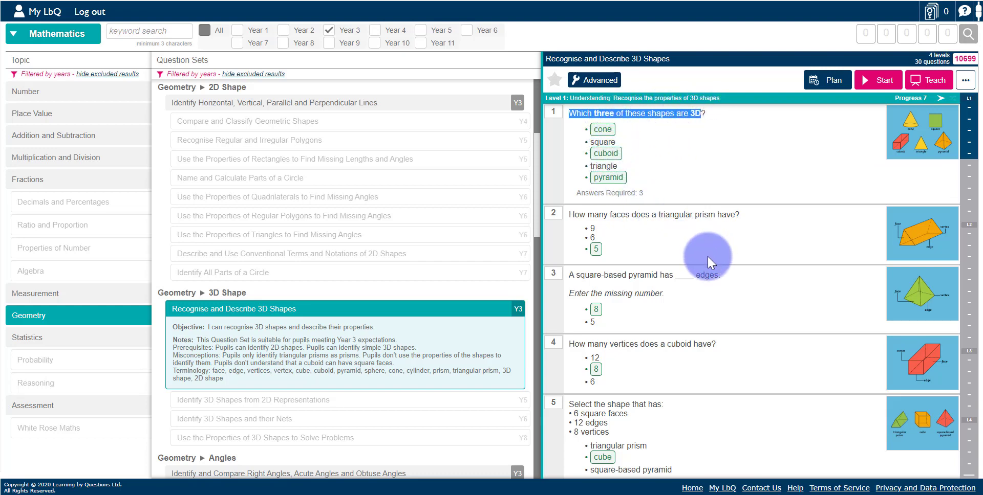
{"action": "scroll", "coordinate": [707, 258], "scroll_direction": "down", "scroll_amount": 10}
{"action": "scroll", "coordinate": [708, 258], "scroll_direction": "down", "scroll_amount": 10}
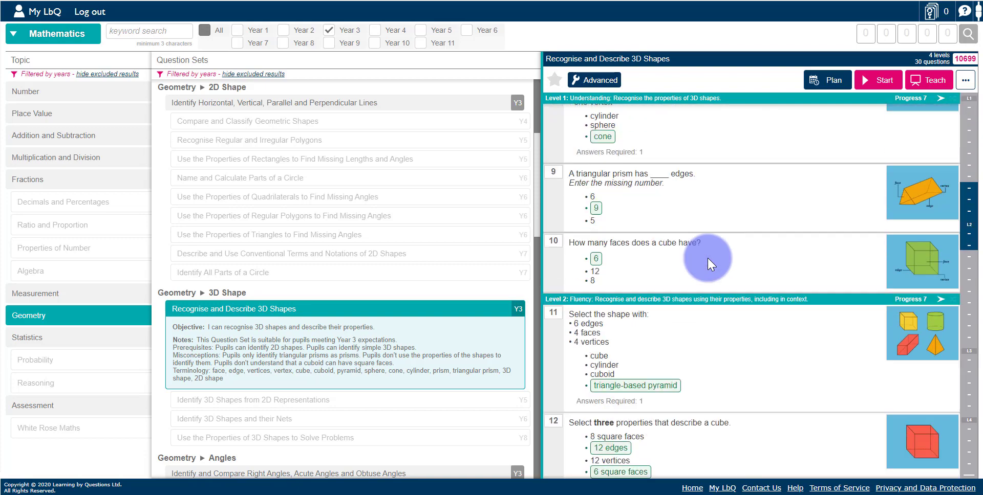
{"action": "scroll", "coordinate": [710, 260], "scroll_direction": "down", "scroll_amount": 3}
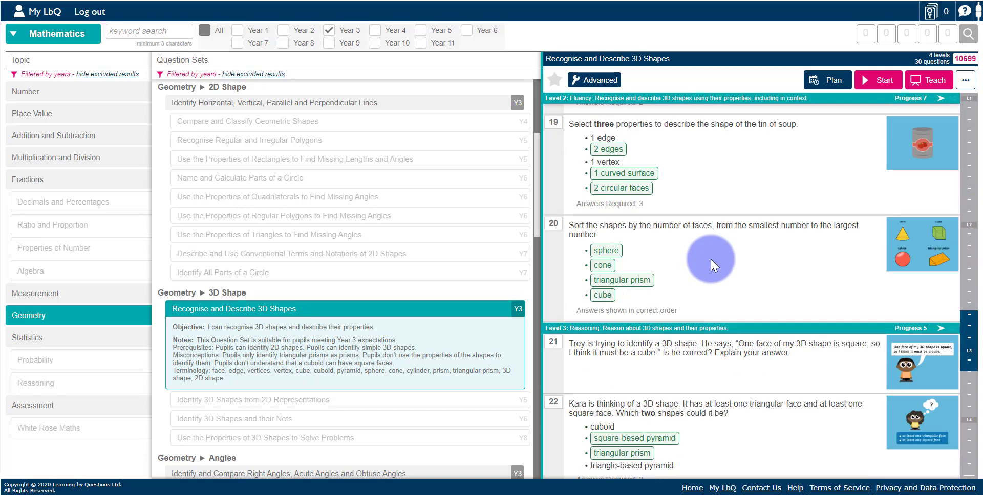
{"action": "scroll", "coordinate": [711, 258], "scroll_direction": "up", "scroll_amount": 12}
{"action": "scroll", "coordinate": [716, 247], "scroll_direction": "up", "scroll_amount": 12}
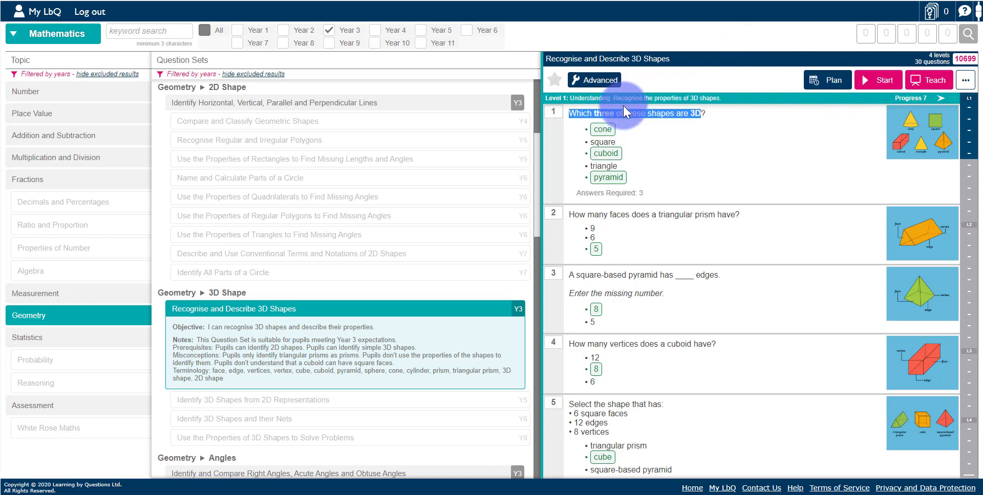
Start the question set as a lesson with an end time of 23:55
{"action": "left_click", "coordinate": [871, 85]}
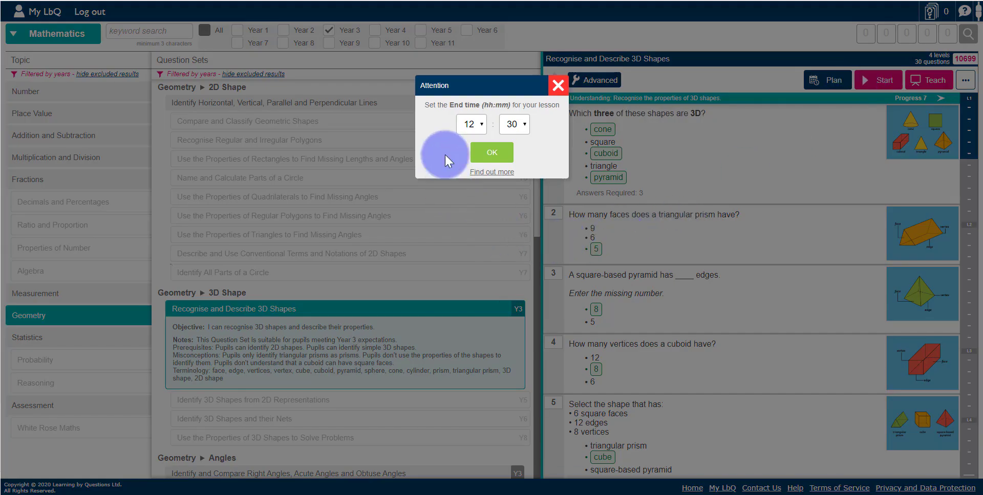
{"action": "left_click", "coordinate": [481, 123]}
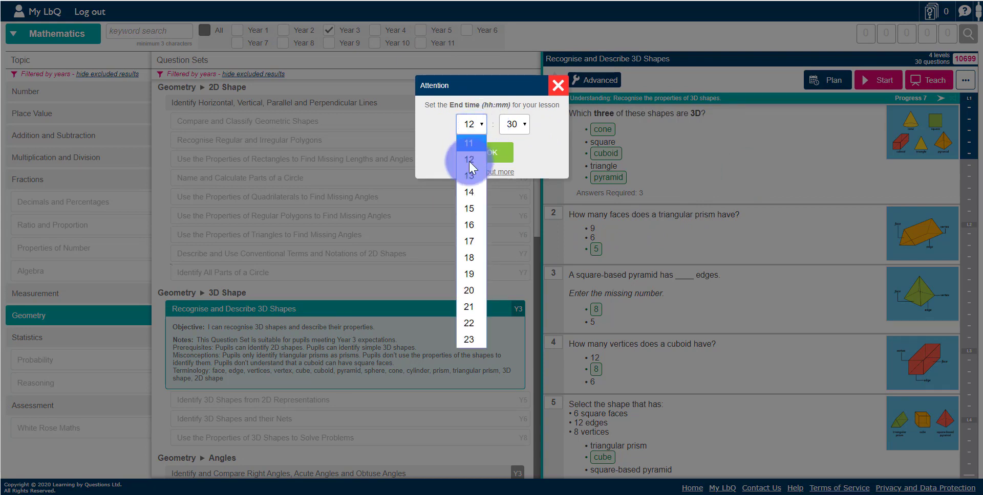
{"action": "left_click", "coordinate": [468, 339]}
{"action": "left_click", "coordinate": [521, 121]}
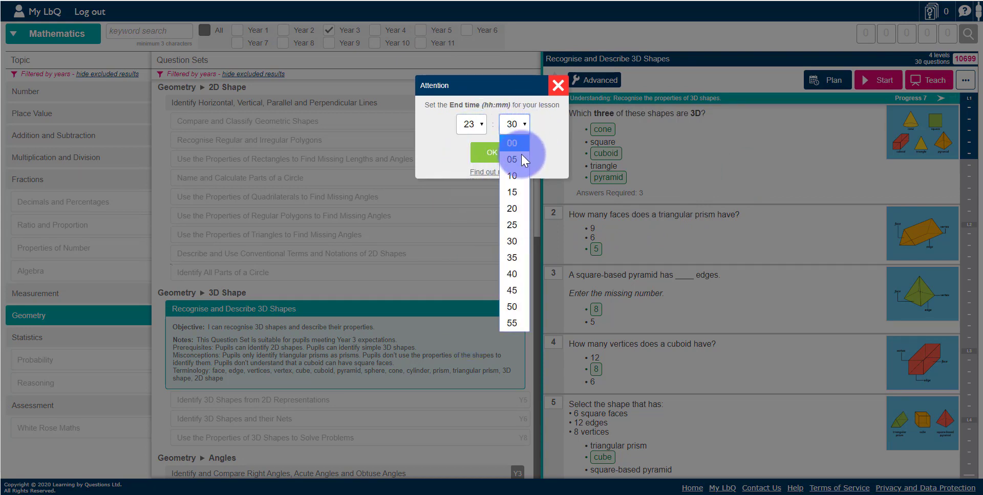
{"action": "left_click", "coordinate": [521, 328]}
{"action": "left_click", "coordinate": [492, 160]}
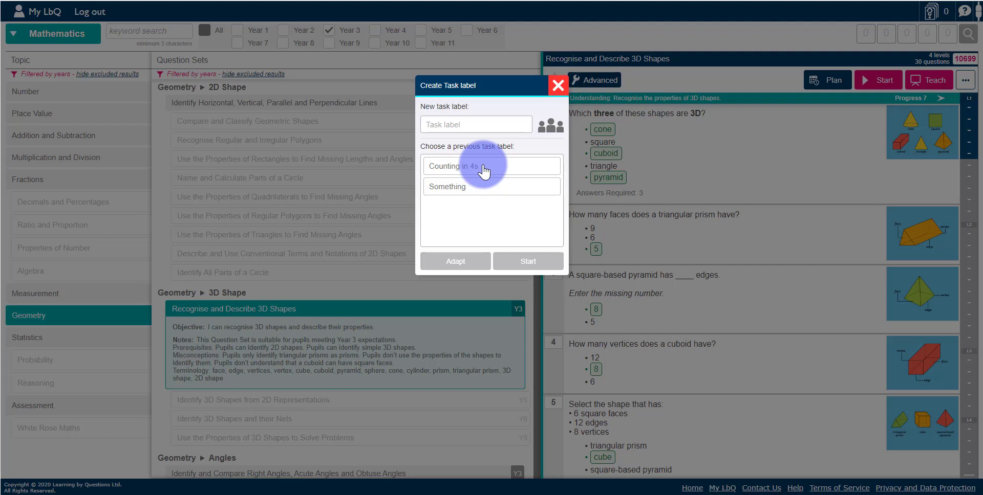
Start the lesson with the new task label "3D Shapes" and open its web player page
{"action": "left_click", "coordinate": [442, 130]}
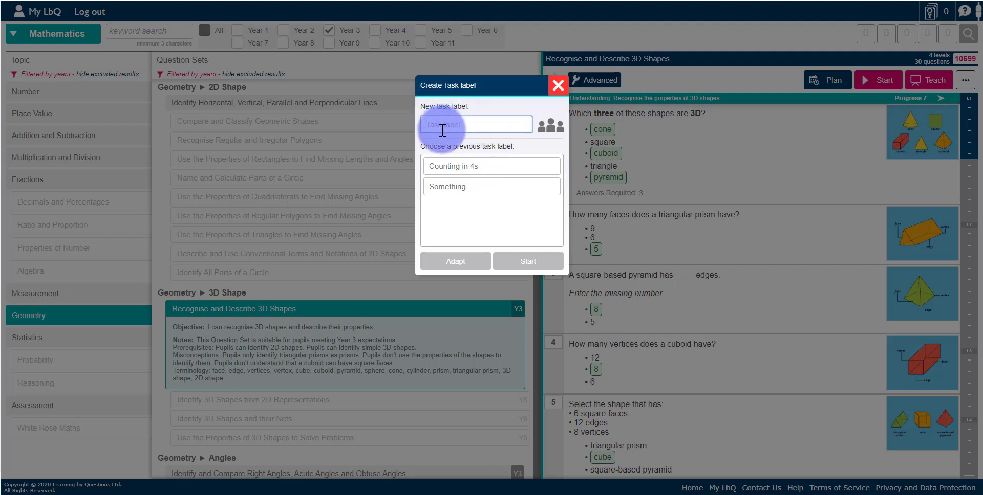
{"action": "type", "text": "3D "}
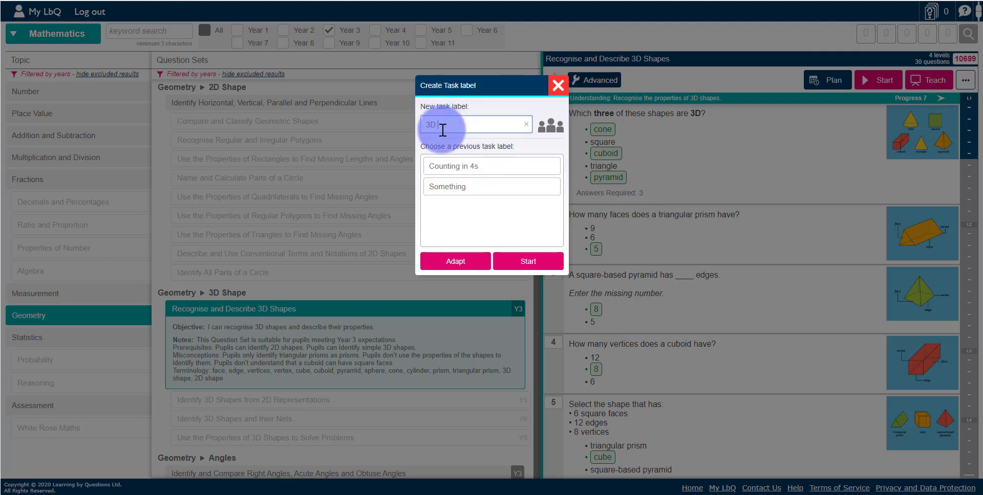
{"action": "type", "text": "Shapes"}
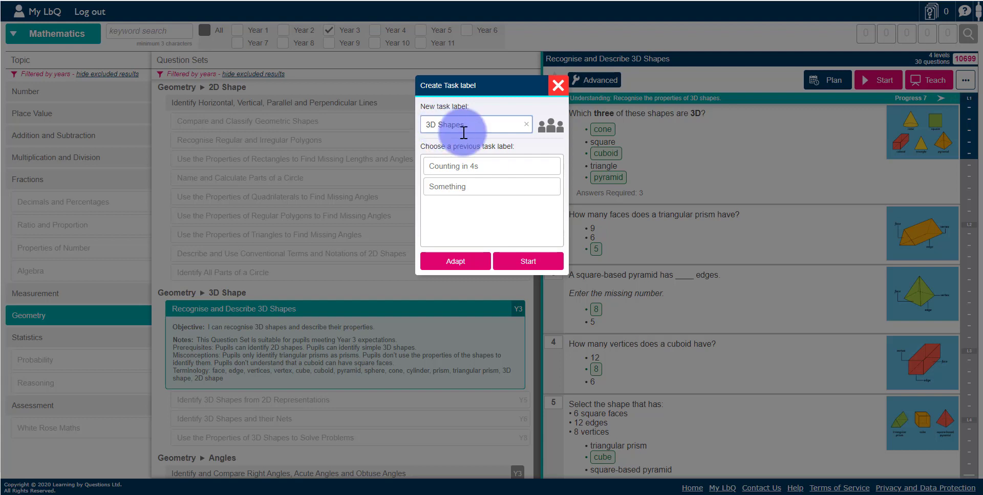
{"action": "left_click", "coordinate": [510, 263]}
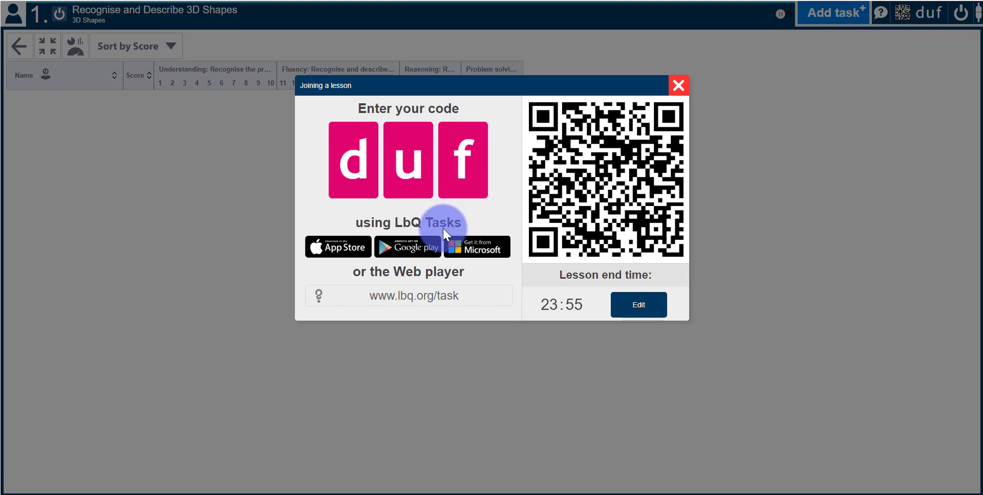
{"action": "left_click", "coordinate": [458, 296]}
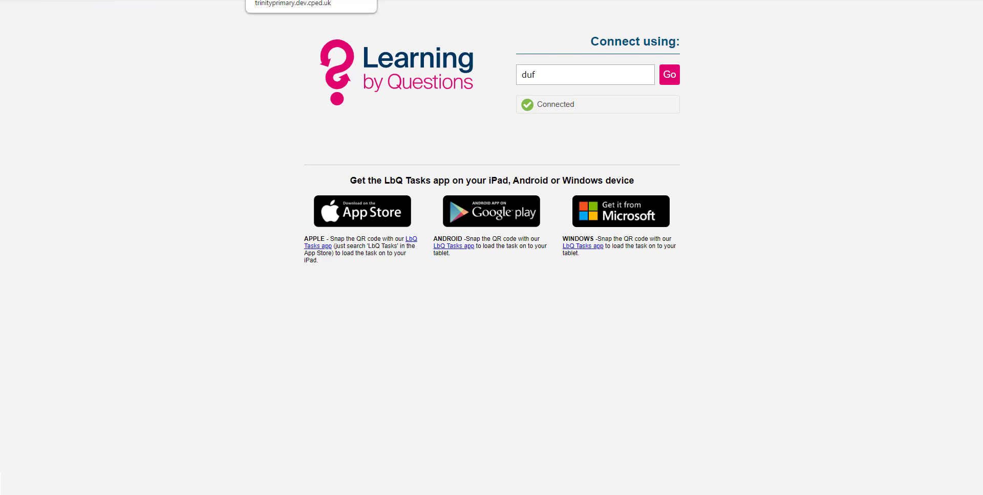
Switch to Capture and begin composing a new message
{"action": "left_click", "coordinate": [285, 0]}
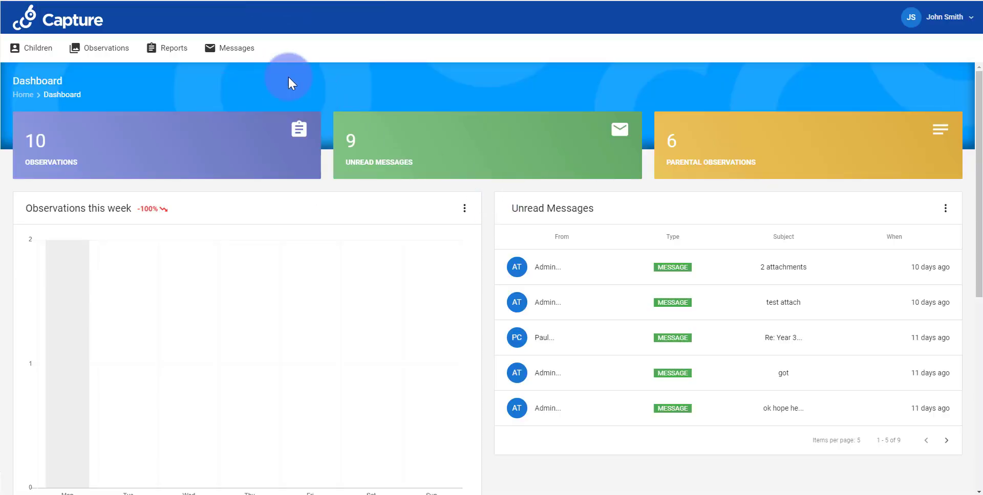
{"action": "left_click", "coordinate": [236, 48]}
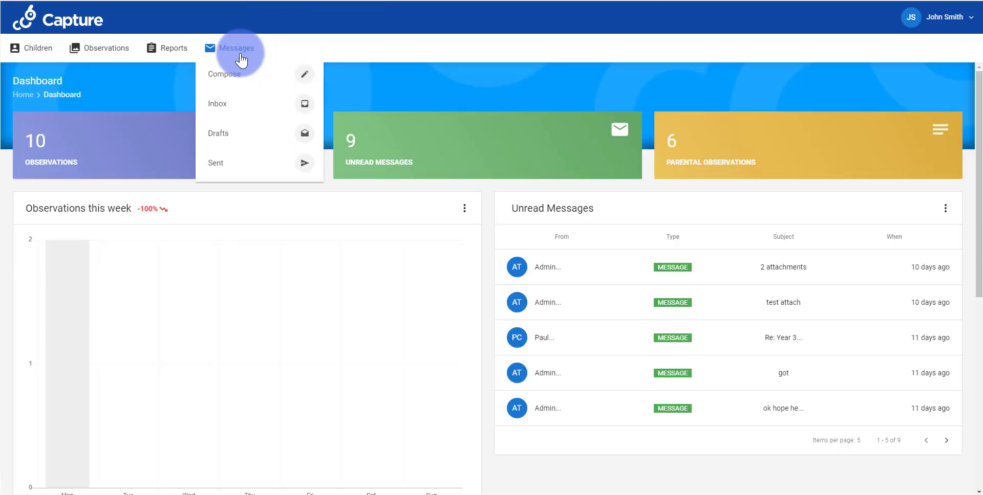
{"action": "left_click", "coordinate": [225, 83]}
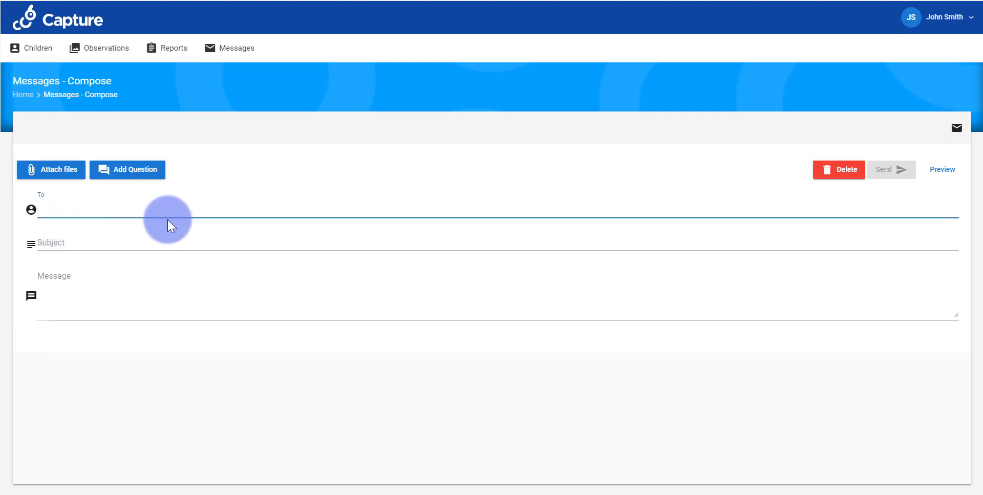
Address the message to the parents of all children in Year 3
{"action": "left_click", "coordinate": [48, 211]}
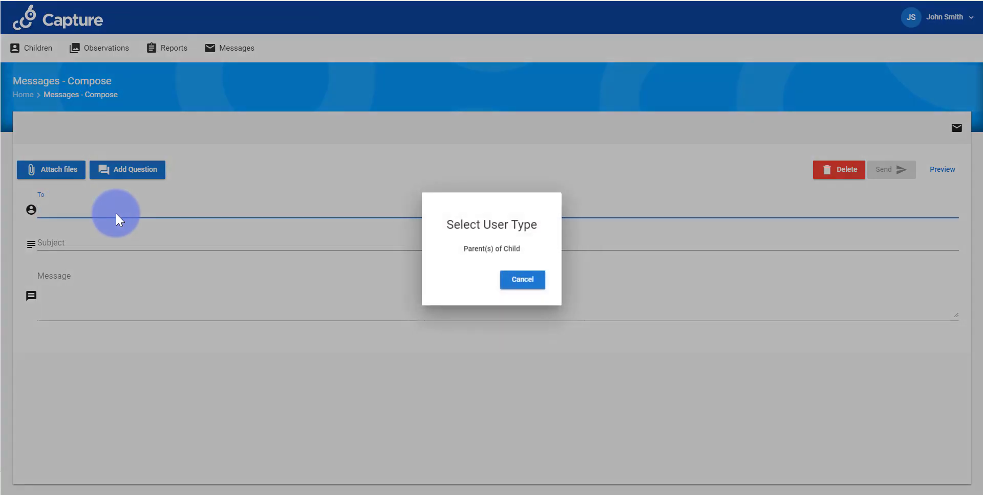
{"action": "left_click", "coordinate": [501, 252]}
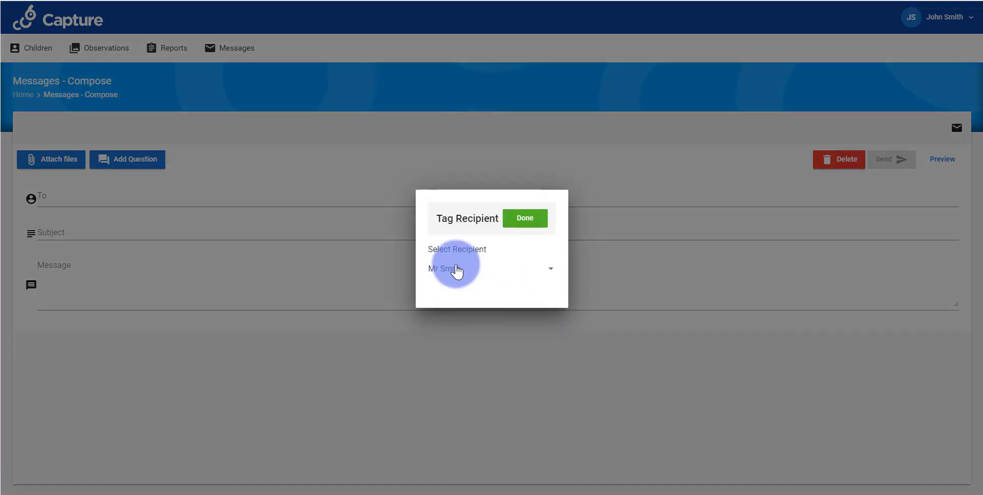
{"action": "left_click", "coordinate": [553, 277]}
{"action": "left_click", "coordinate": [471, 346]}
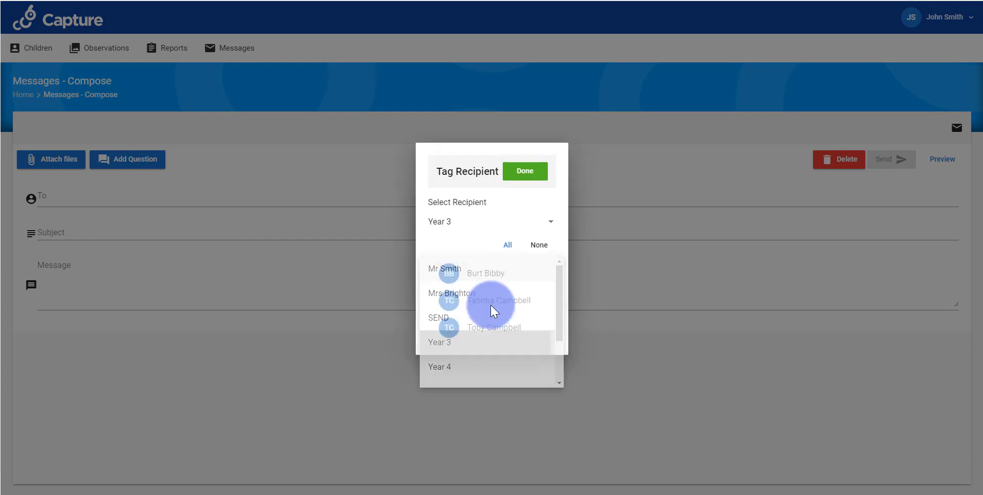
{"action": "left_click", "coordinate": [507, 245]}
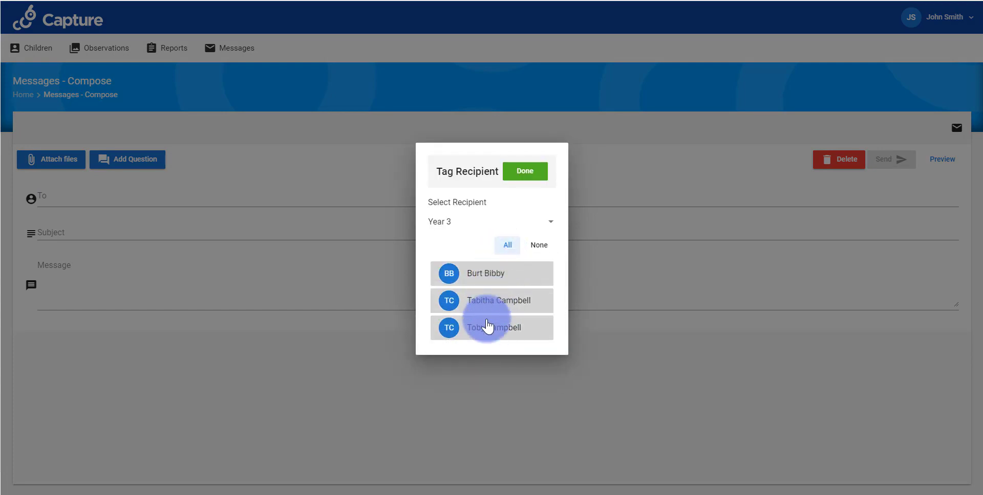
{"action": "left_click", "coordinate": [519, 174]}
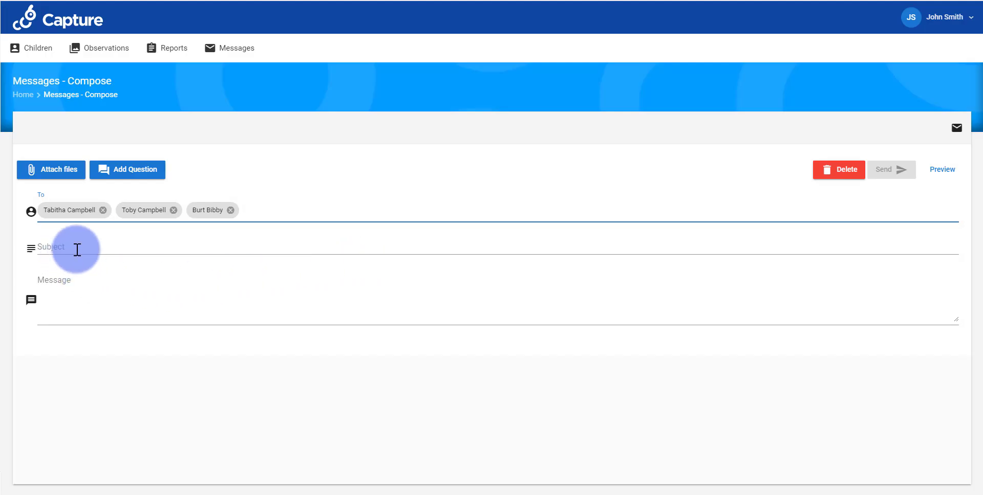
{"action": "left_click", "coordinate": [80, 249]}
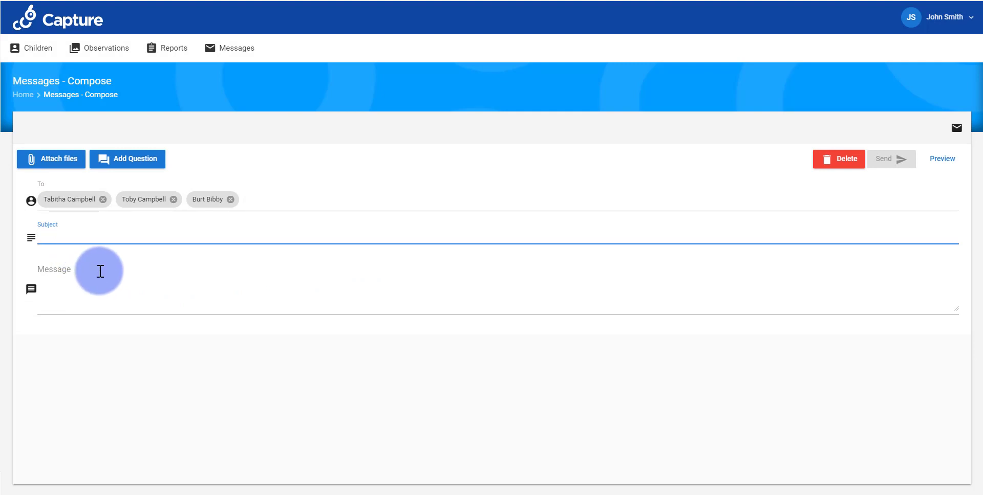
{"action": "type", "text": "Maths - 3D Shapes"}
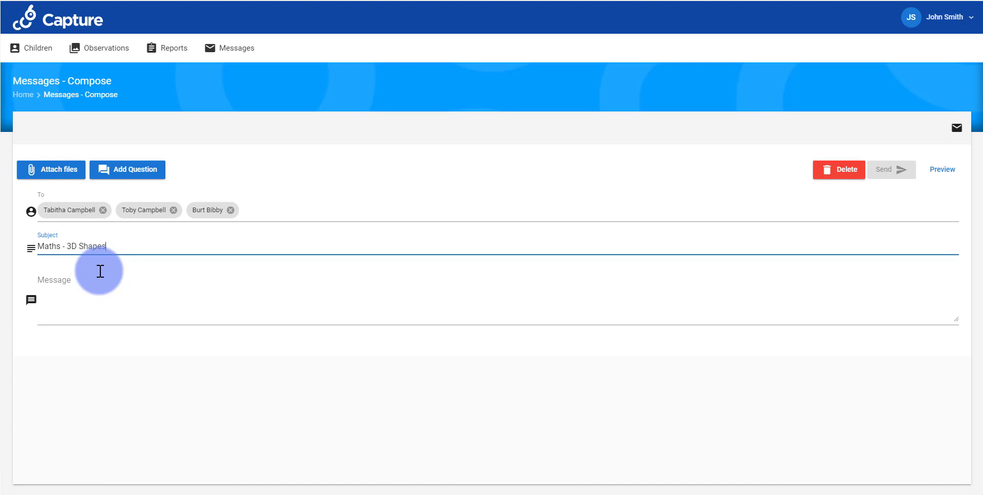
{"action": "left_click", "coordinate": [100, 271]}
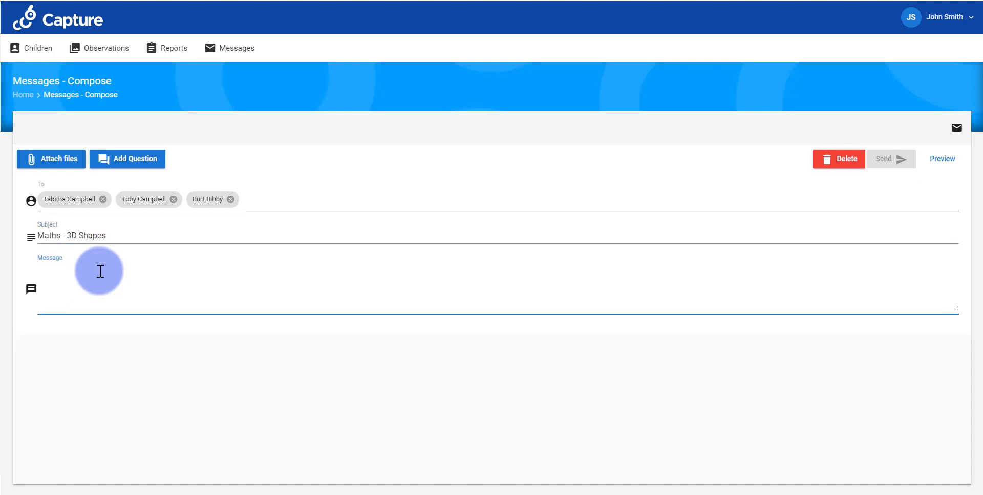
{"action": "type", "text": "G"}
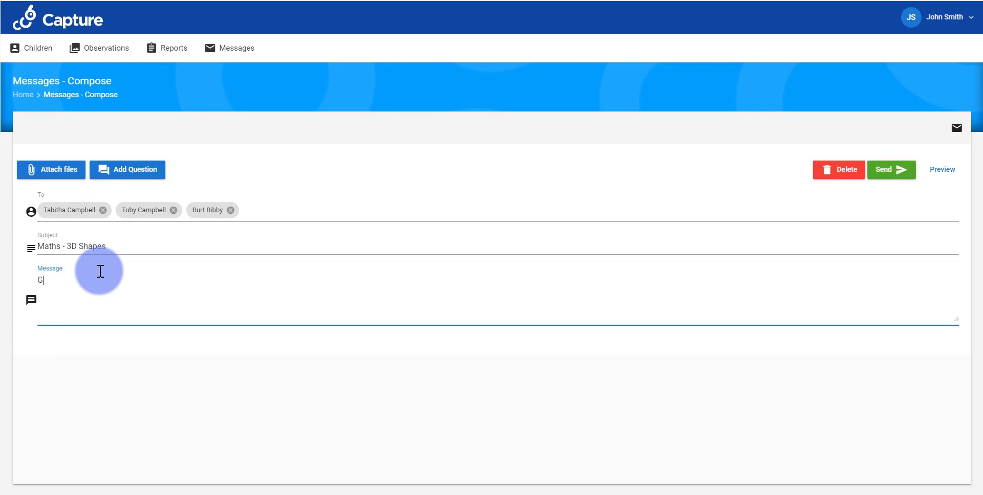
{"action": "type", "text": "ood Morning,"}
{"action": "key", "text": "Return"}
{"action": "type", "text": "Today's lesson is on 3D shapes. Please login to LBQ a"}
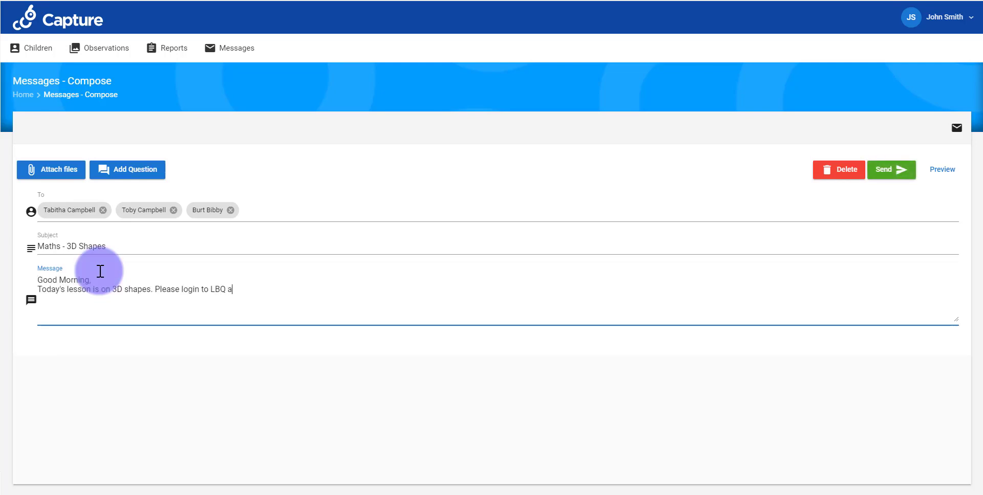
{"action": "type", "text": "t"}
{"action": "type", "text": "https://www.lbq.org/task"}
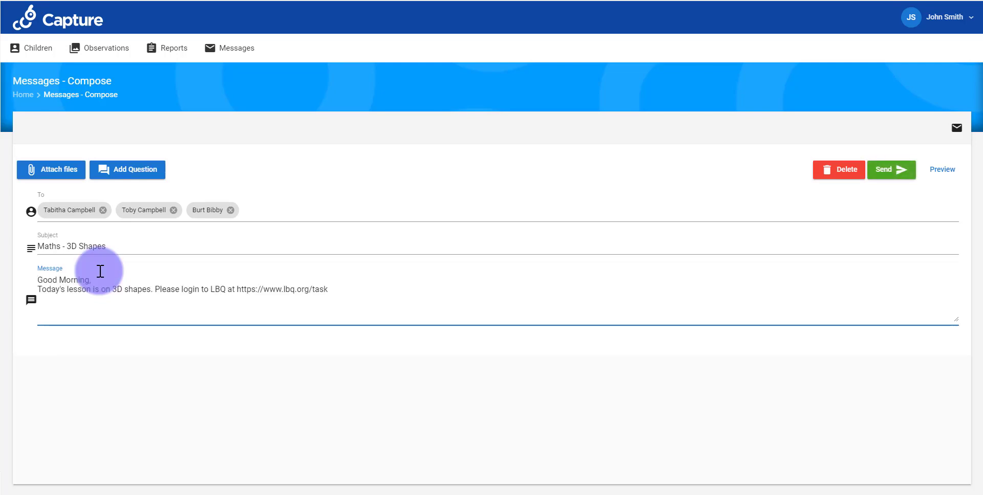
{"action": "type", "text": "and use the code"}
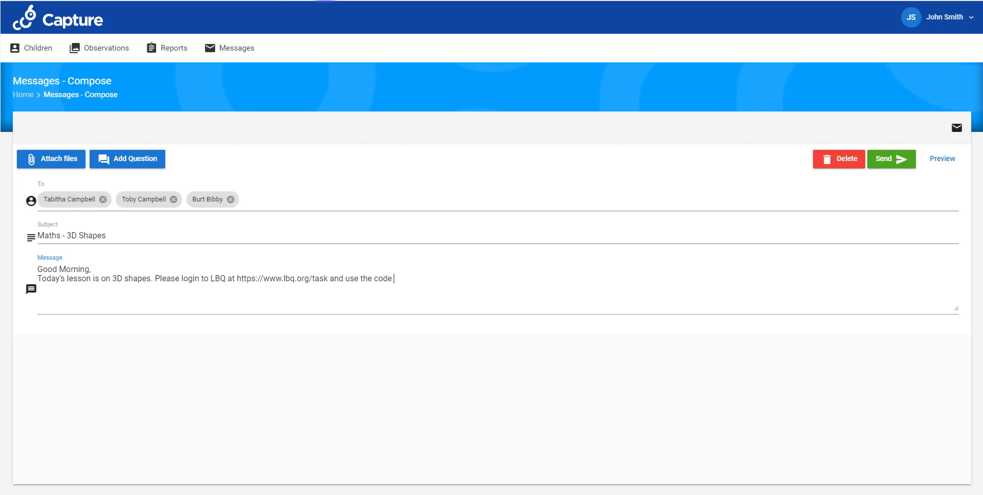
Finish the message with the code 'duf', a request to answer the question below, the end-of-today deadline, and "Best Regards" with the teacher's name
{"action": "left_click", "coordinate": [305, 321]}
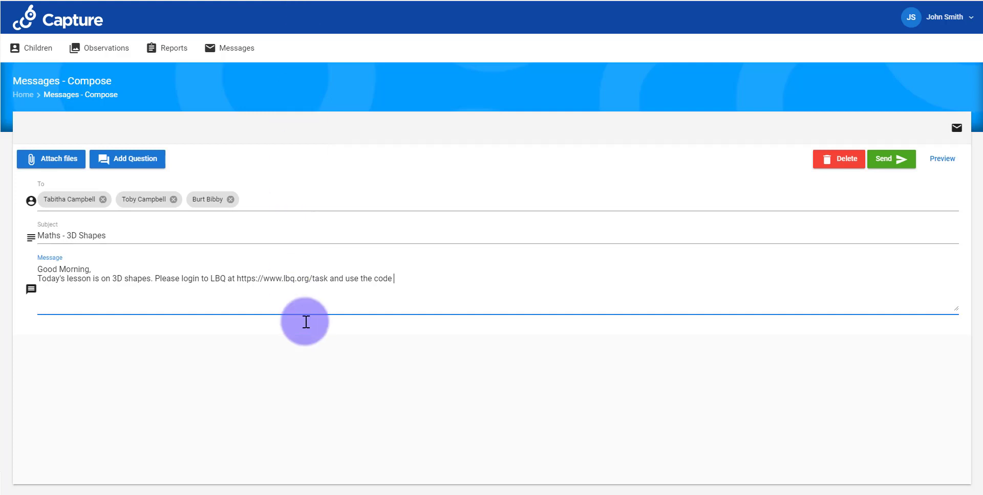
{"action": "type", "text": "day"}
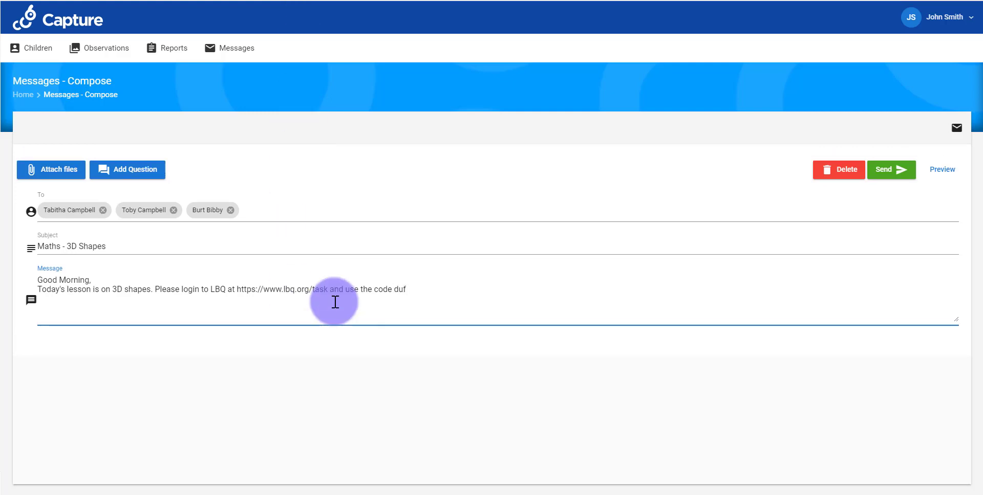
{"action": "type", "text": "'"}
{"action": "key", "text": "Right"}
{"action": "key", "text": "Right"}
{"action": "key", "text": "Right"}
{"action": "type", "text": "Once your child has completed the task please can you respond by answering the question below. This session is open until the end of today. Best Regards Mr"}
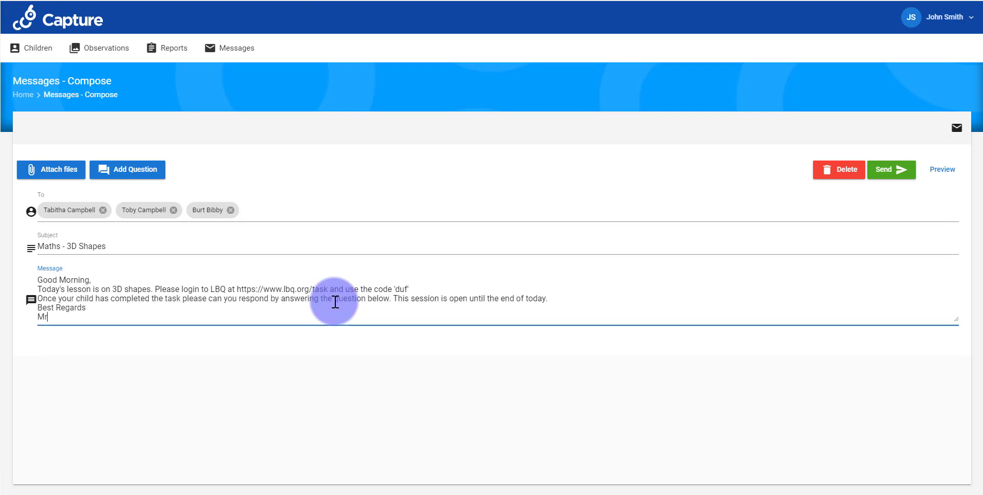
{"action": "type", "text": "Smith"}
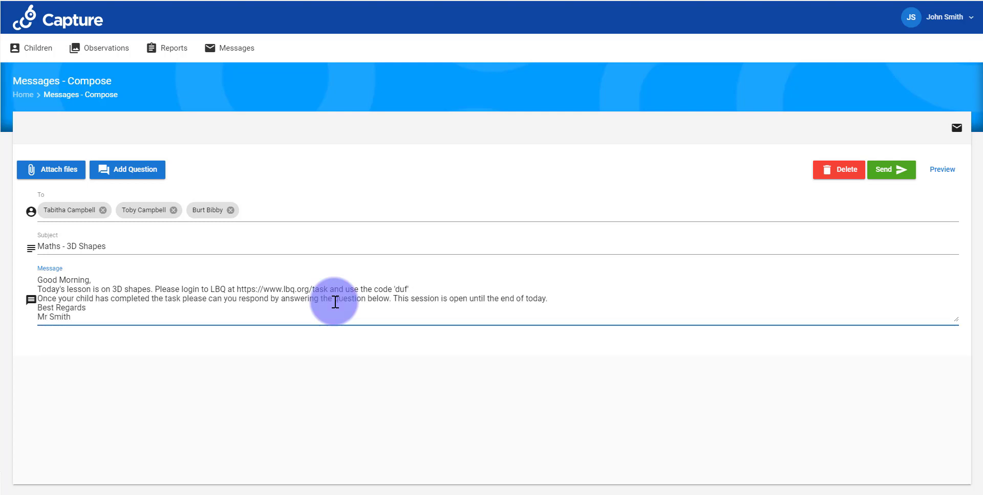
Add a multiple choice question to the message with the text "How much support did you need to give your child?"
{"action": "left_click", "coordinate": [139, 172]}
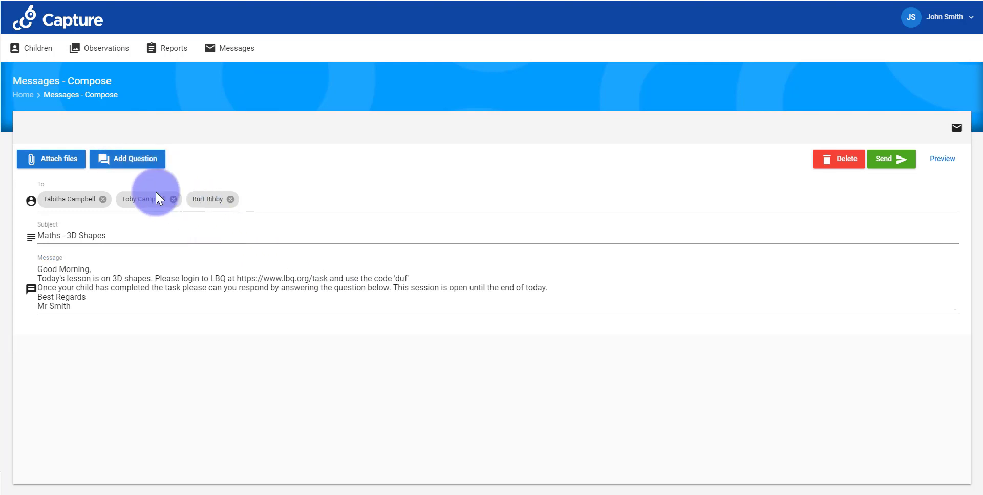
{"action": "left_click", "coordinate": [120, 164]}
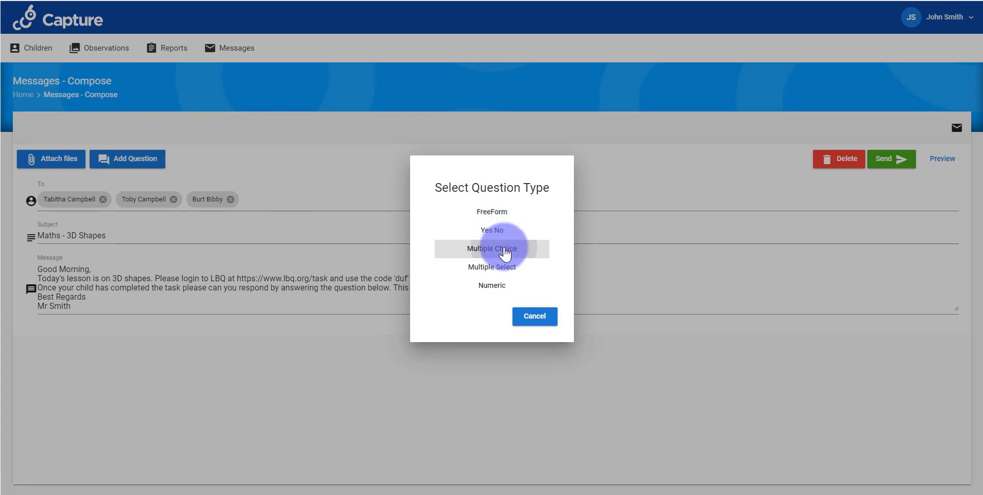
{"action": "left_click", "coordinate": [505, 253]}
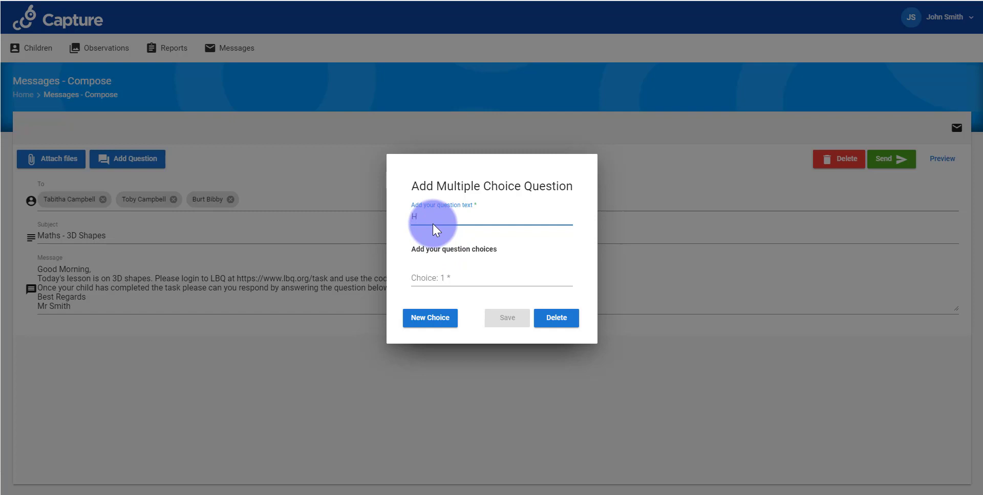
{"action": "type", "text": "How much support did you need to give your child?"}
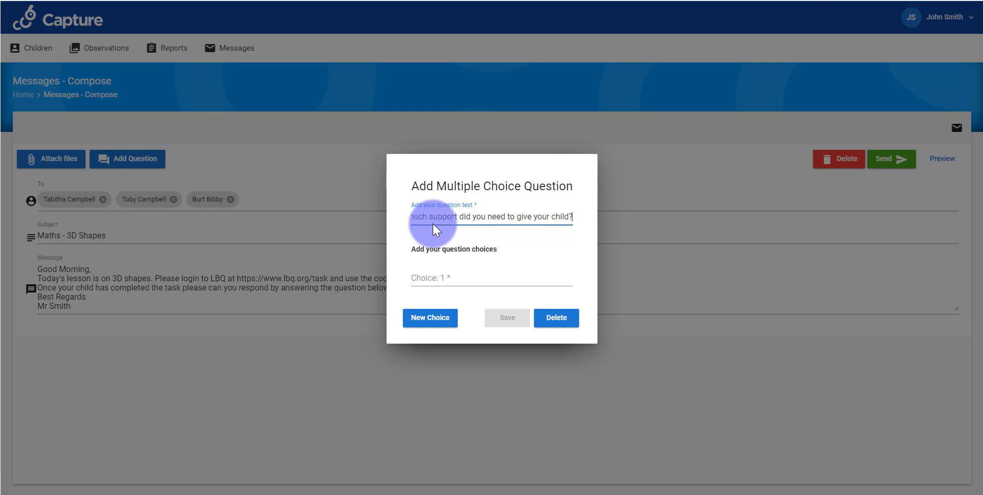
{"action": "key", "text": "Tab"}
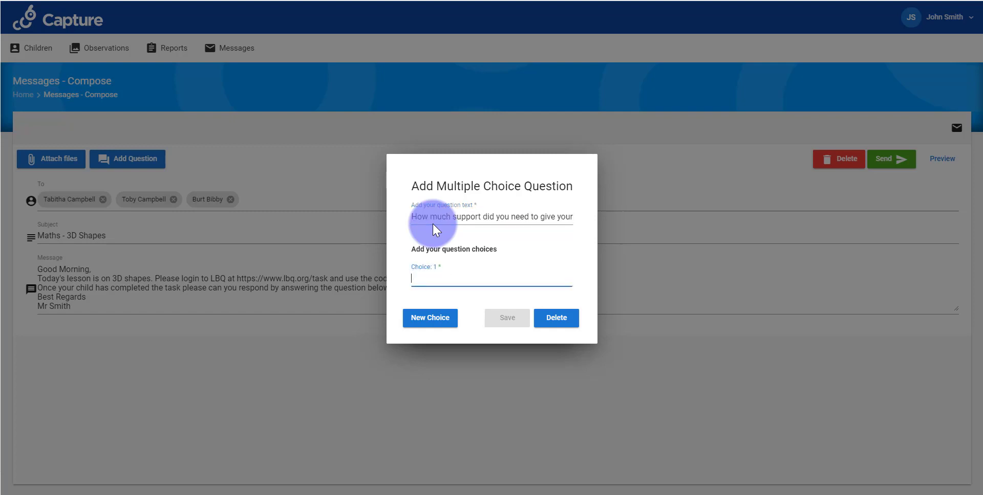
Save the question with the choices "No Support", "Some support" and "Full support", and send the message
{"action": "type", "text": "No Support"}
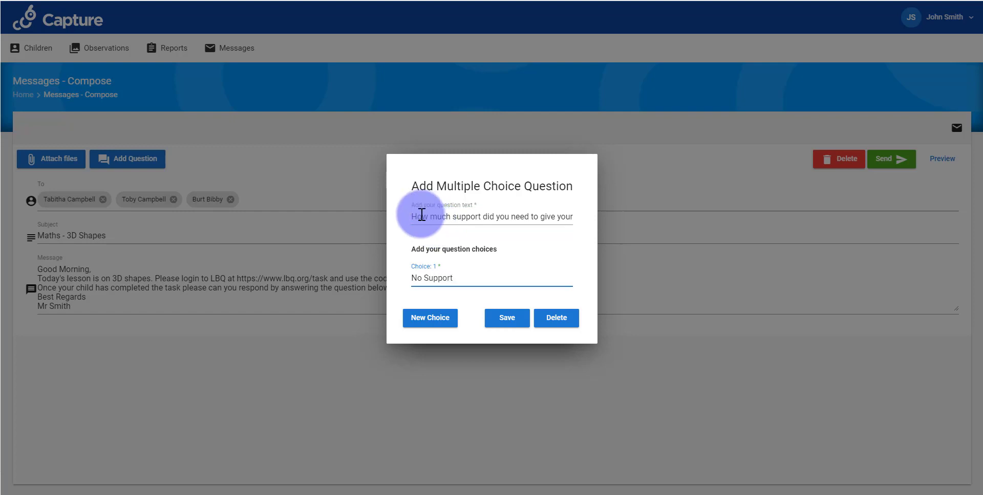
{"action": "left_click", "coordinate": [436, 320]}
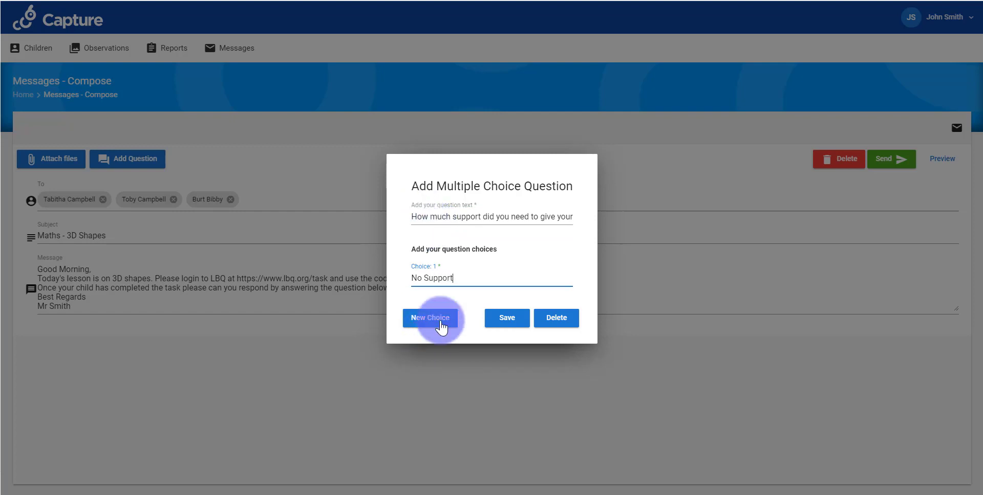
{"action": "type", "text": "S"}
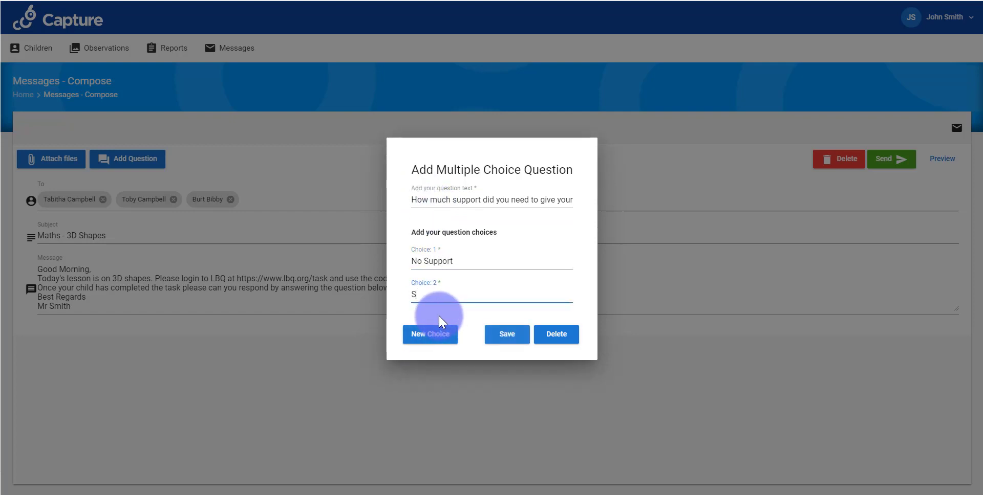
{"action": "type", "text": "ome support"}
{"action": "left_click", "coordinate": [440, 336]}
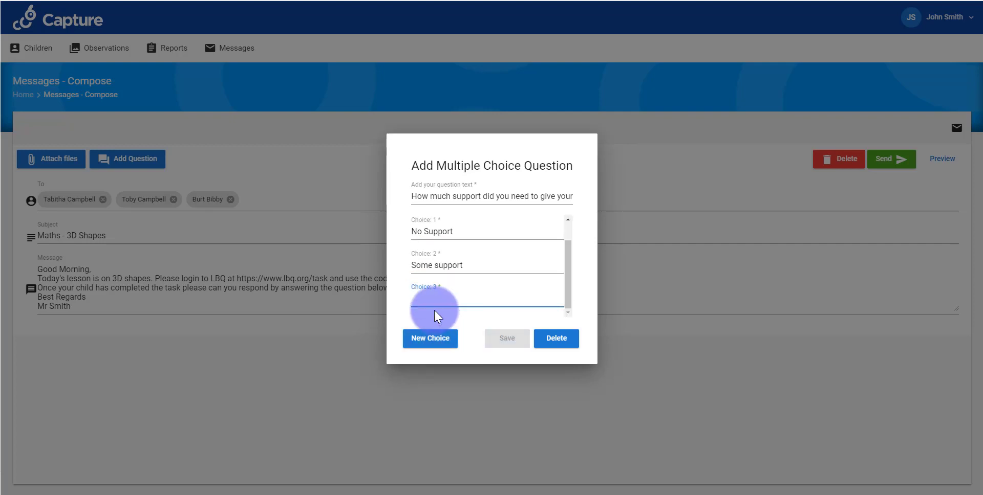
{"action": "type", "text": "Full support"}
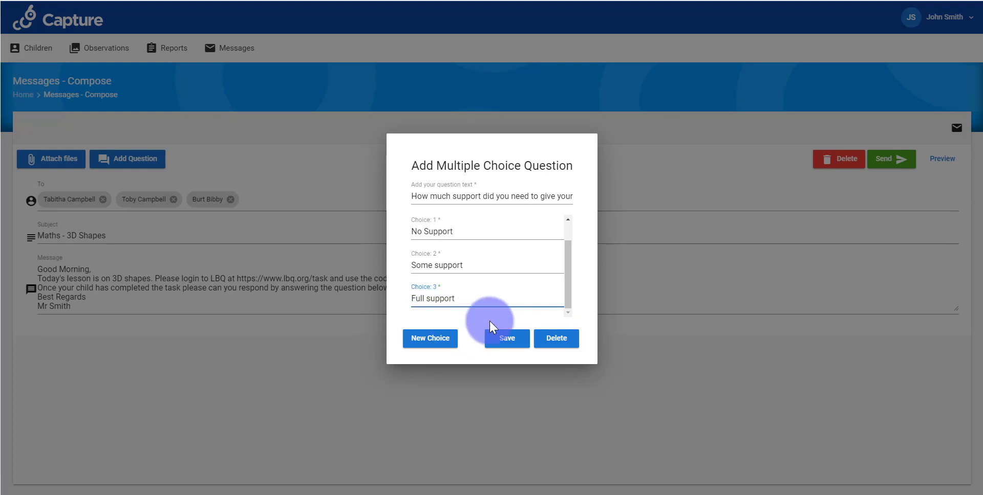
{"action": "left_click", "coordinate": [506, 338]}
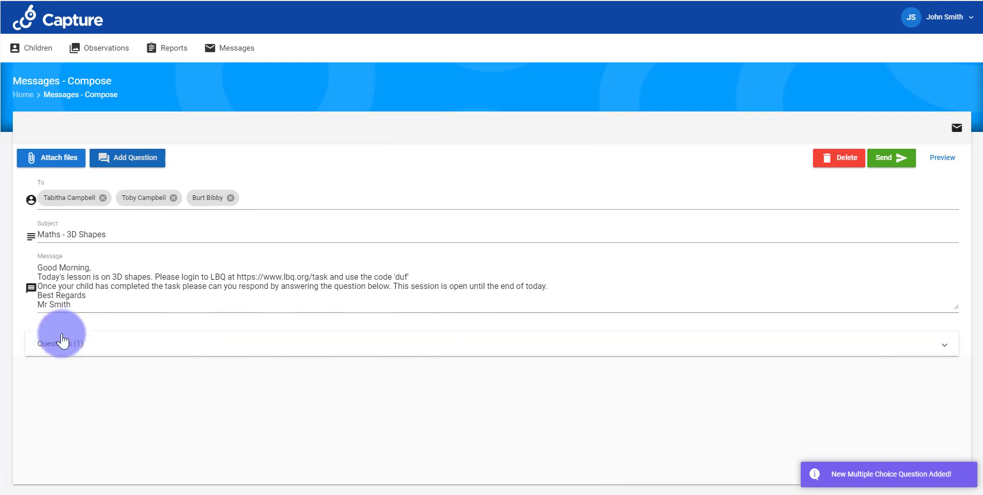
{"action": "left_click", "coordinate": [888, 162]}
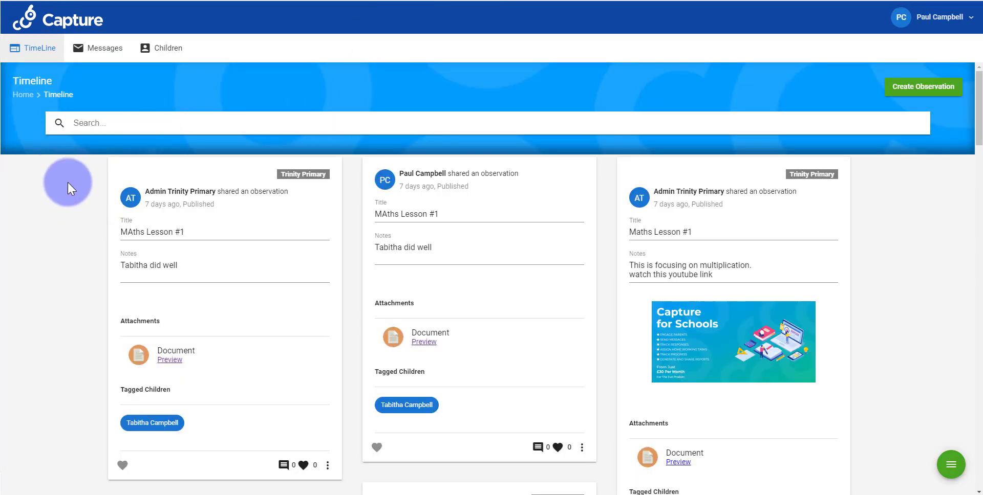
In the parent's account, open the "Maths - 3D Shapes" message from the inbox and tag the first listed child as recipient
{"action": "left_click", "coordinate": [101, 48]}
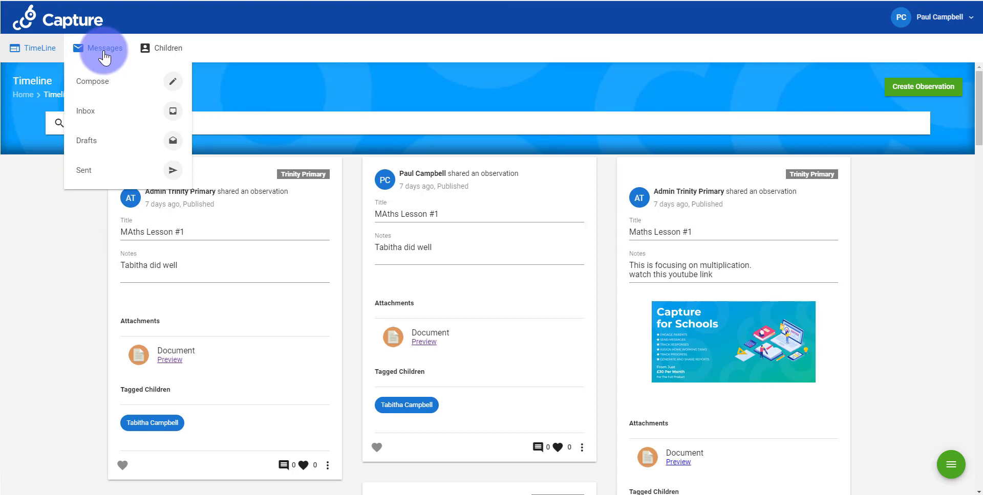
{"action": "left_click", "coordinate": [108, 114]}
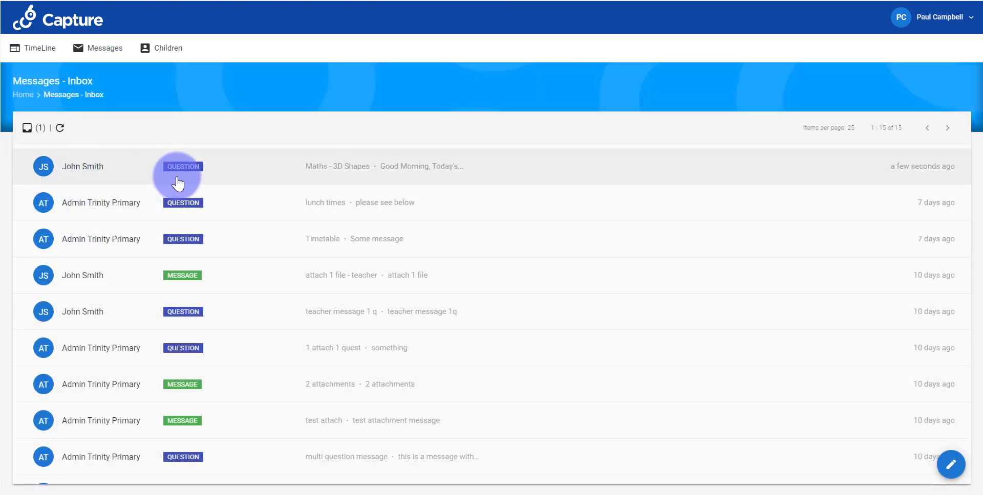
{"action": "left_click", "coordinate": [89, 177]}
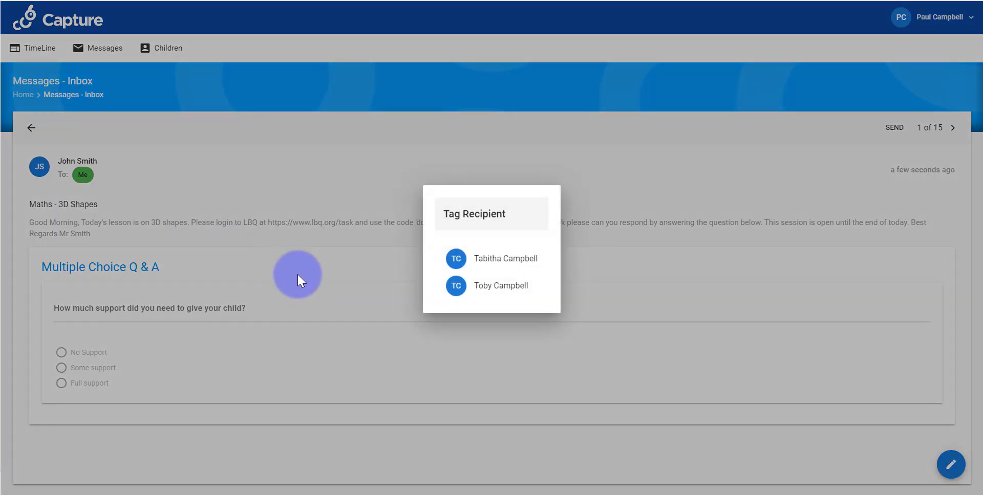
{"action": "left_click", "coordinate": [490, 261]}
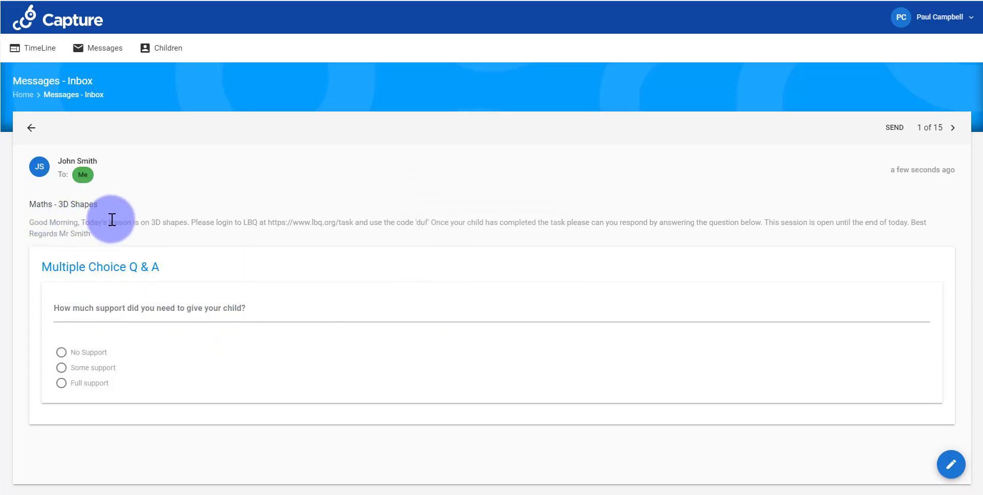
Switch to the Learning by Questions task page from the message and join the lesson with code "duf" and the student's first name
{"action": "left_click_drag", "start_coordinate": [268, 222], "coordinate": [353, 223]}
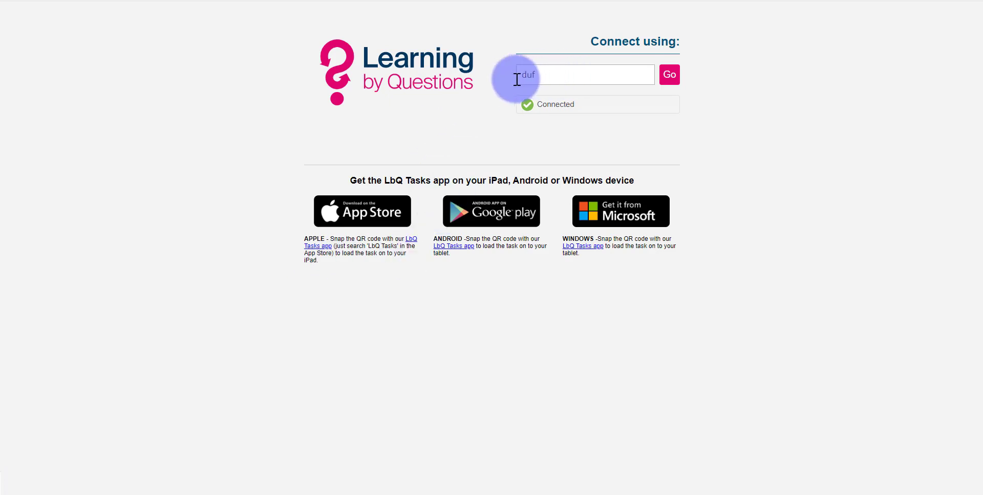
{"action": "left_click_drag", "start_coordinate": [526, 76], "coordinate": [582, 84]}
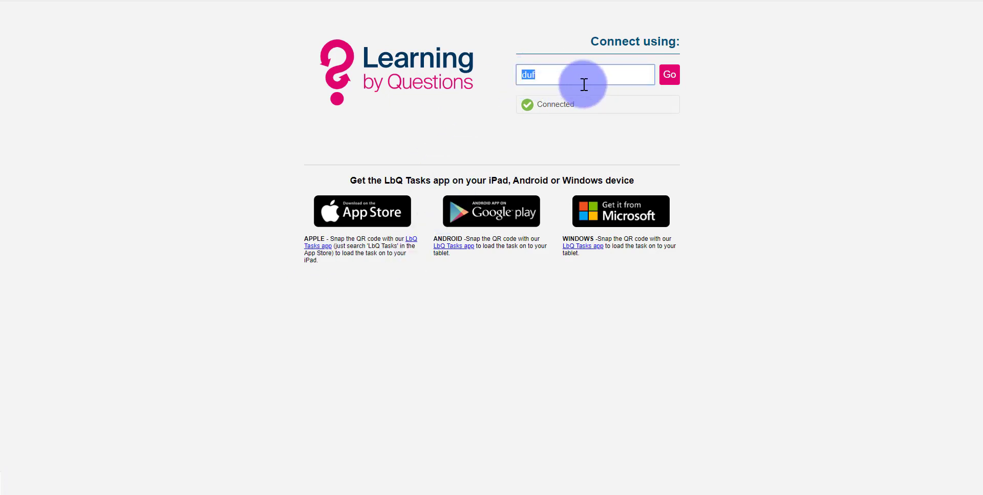
{"action": "left_click", "coordinate": [669, 77]}
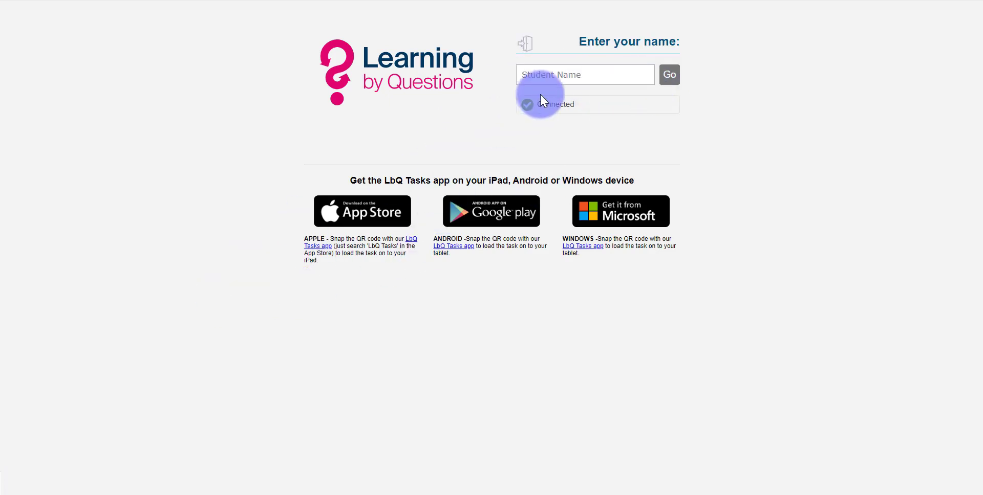
{"action": "left_click", "coordinate": [551, 76]}
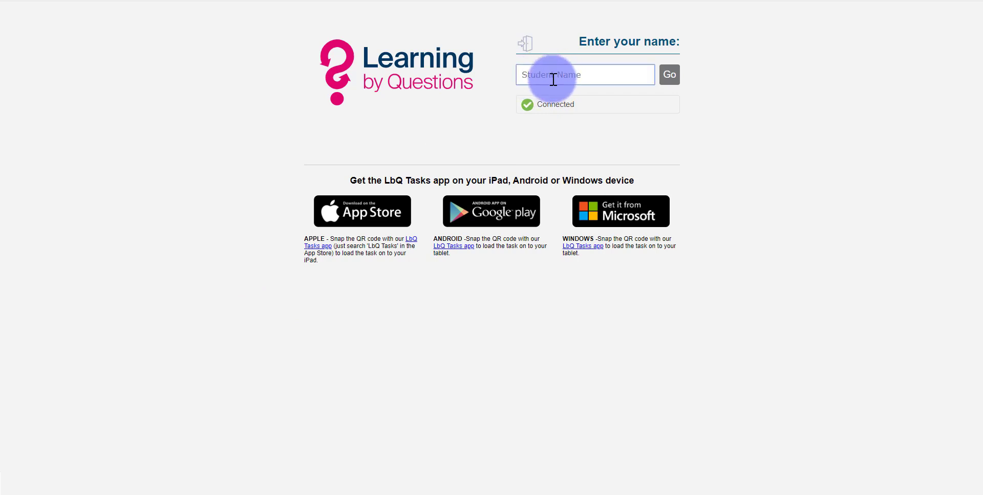
{"action": "type", "text": "Tabitha"}
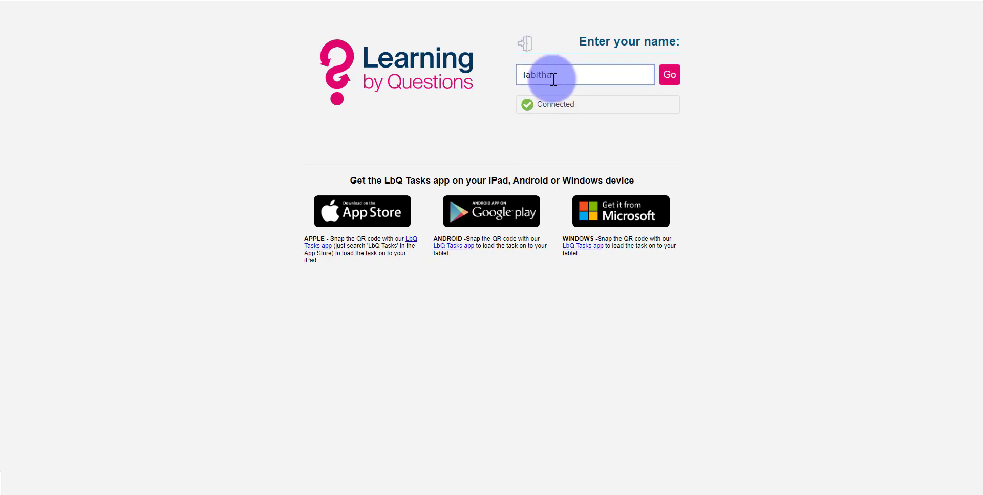
{"action": "left_click", "coordinate": [669, 75]}
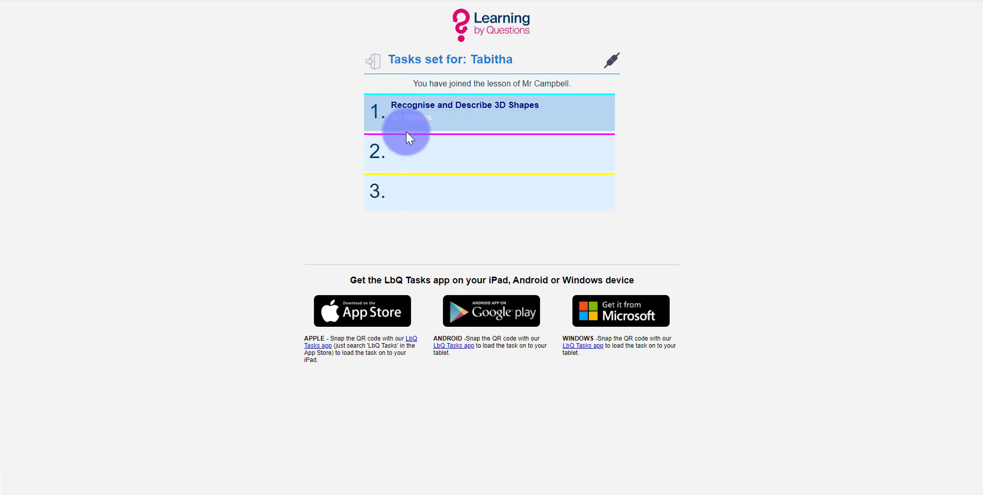
Open the task "Recognise and Describe 3D Shapes" and answer question 1 with cone, cuboid and pyramid
{"action": "left_click", "coordinate": [435, 118]}
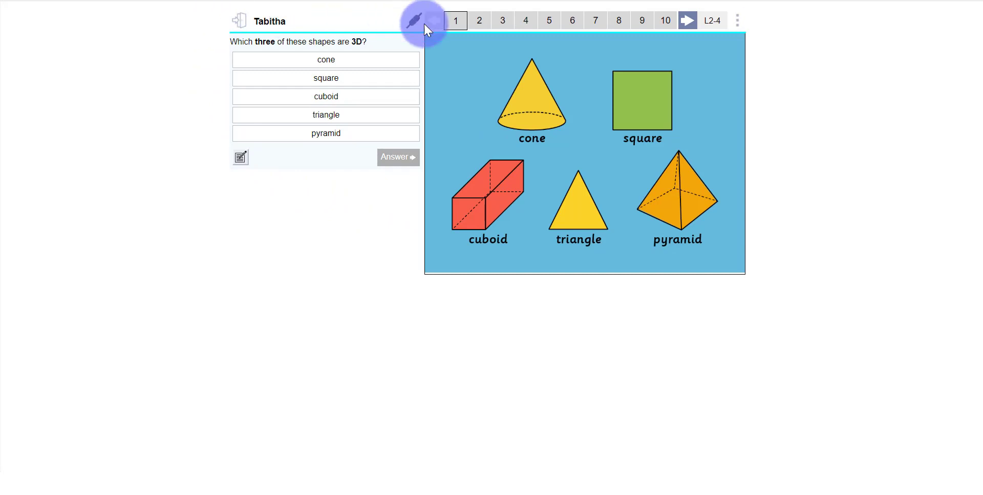
{"action": "left_click", "coordinate": [344, 61]}
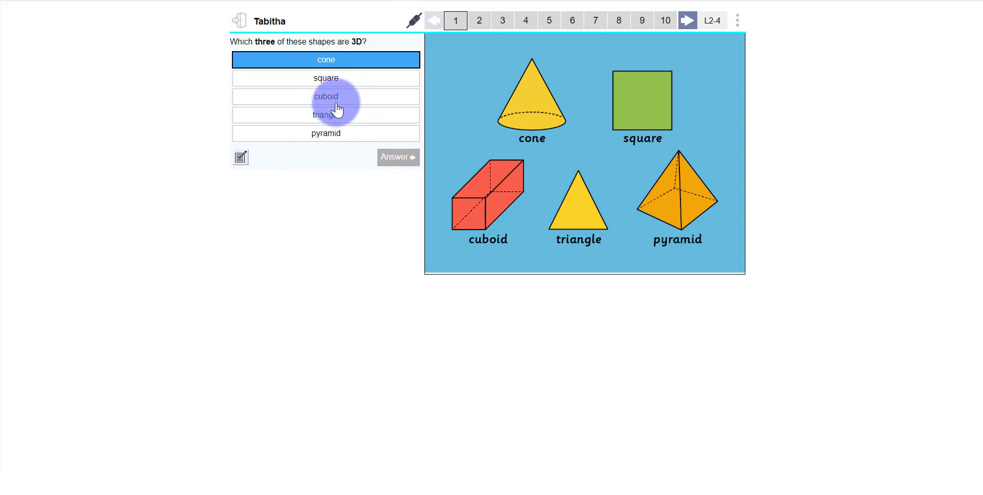
{"action": "left_click", "coordinate": [333, 97]}
{"action": "left_click", "coordinate": [343, 134]}
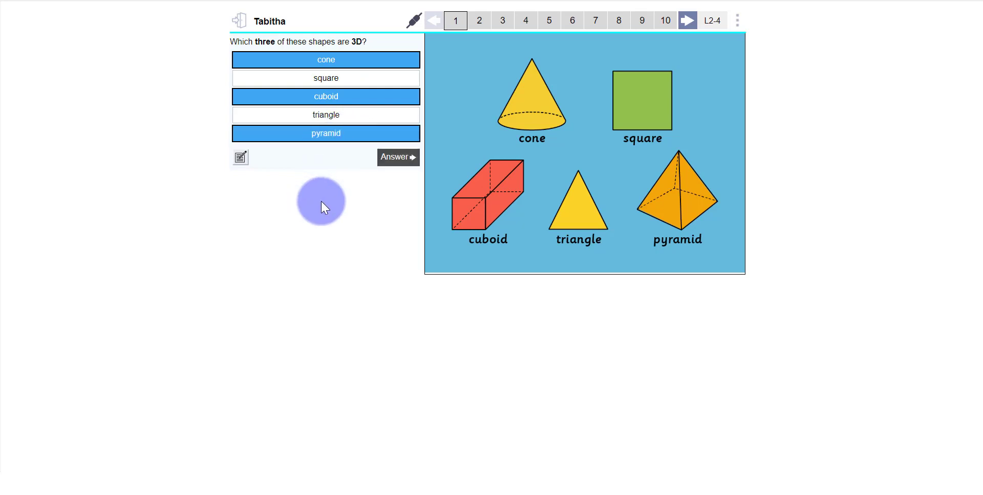
{"action": "left_click", "coordinate": [393, 159]}
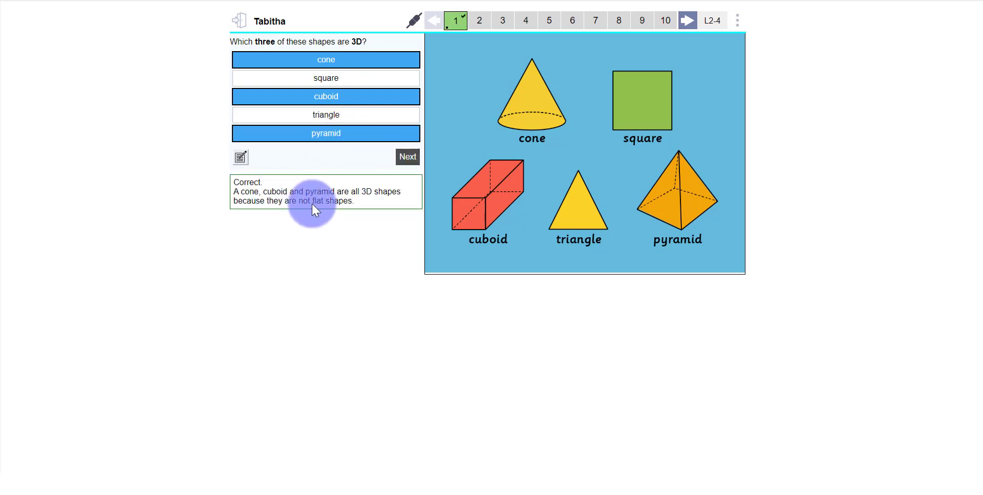
Go to question 2 and submit 1 as the number of faces of a triangular prism
{"action": "left_click", "coordinate": [408, 158]}
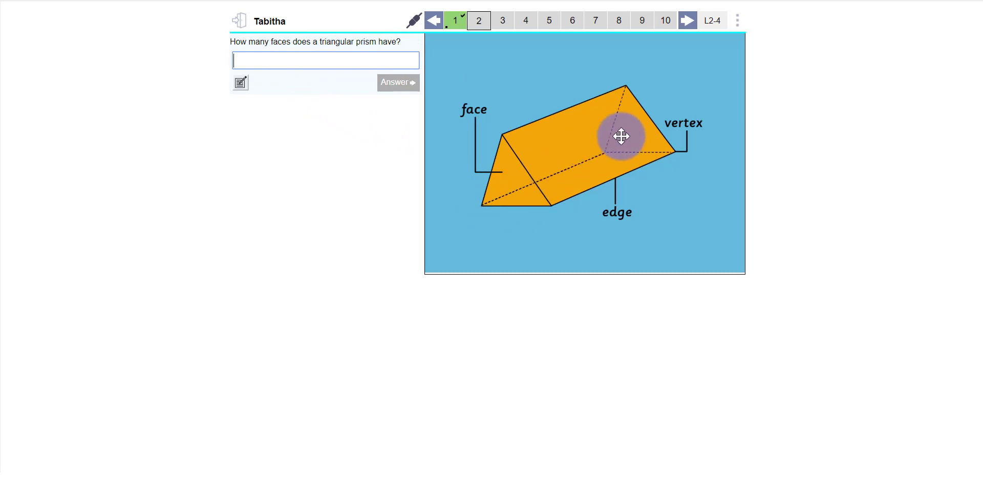
{"action": "left_click", "coordinate": [281, 60]}
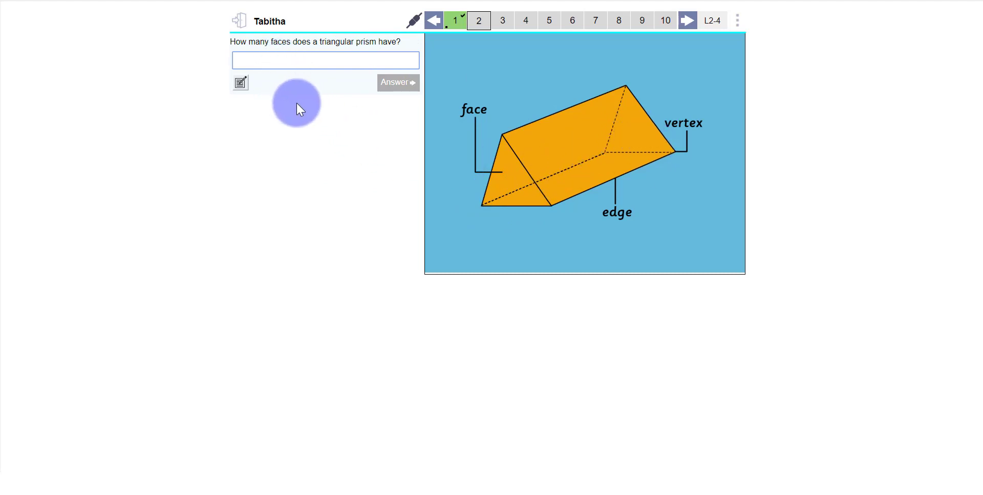
{"action": "type", "text": "2"}
{"action": "key", "text": "BackSpace"}
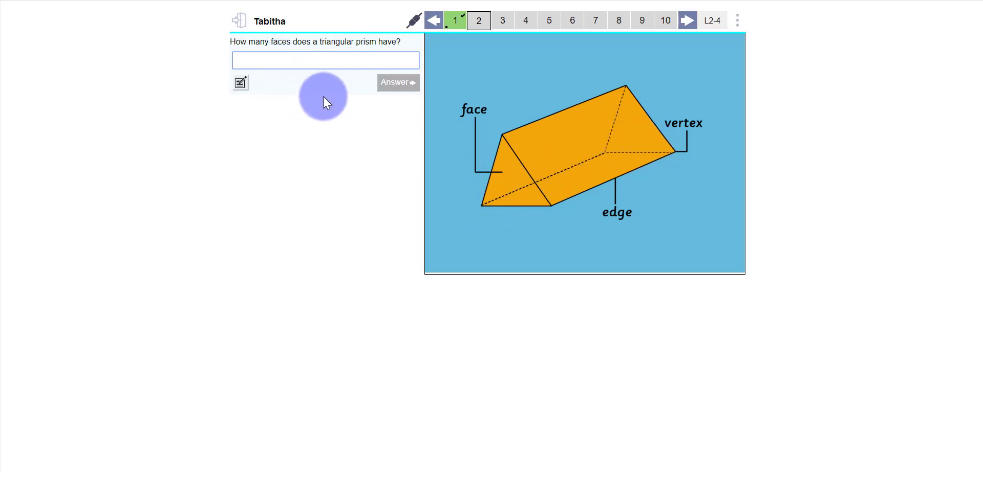
{"action": "type", "text": "1"}
{"action": "left_click", "coordinate": [396, 88]}
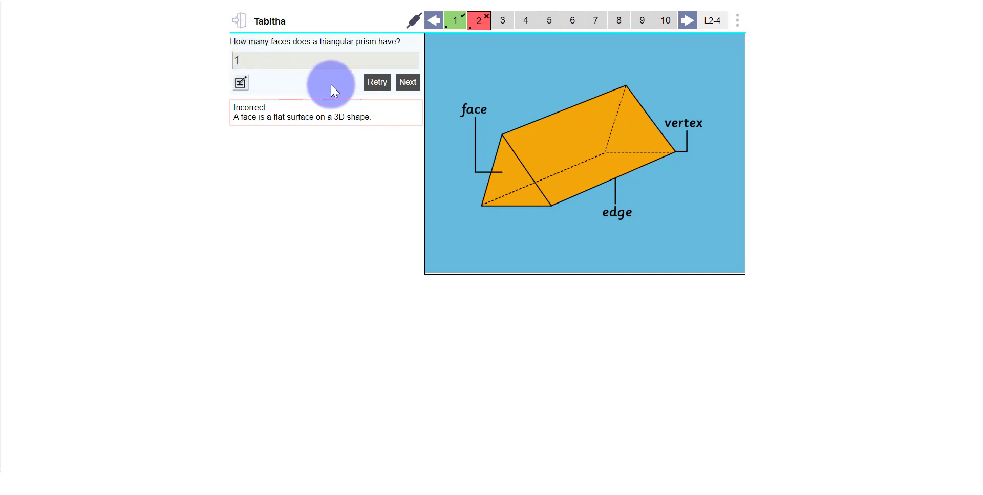
Retry question 2 and submit 5 as the number of faces of the triangular prism
{"action": "left_click", "coordinate": [377, 82]}
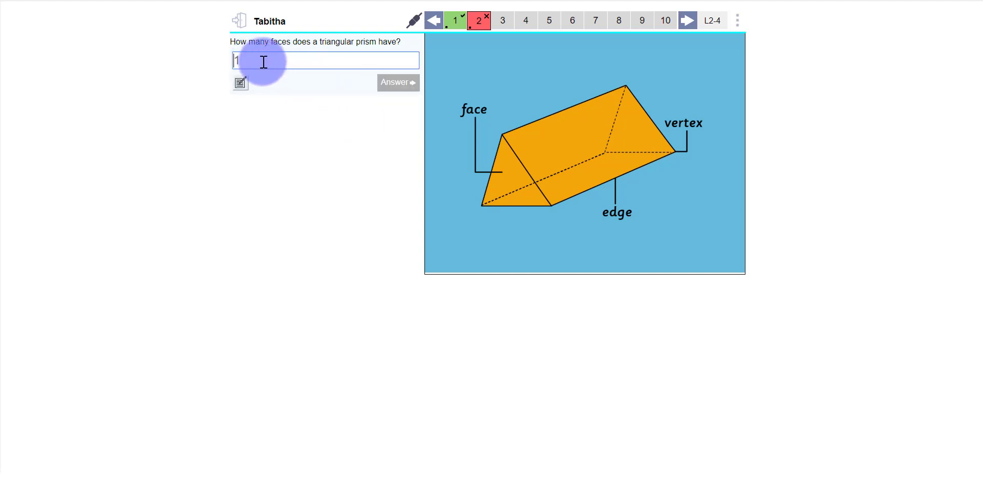
{"action": "type", "text": "5"}
{"action": "left_click", "coordinate": [403, 83]}
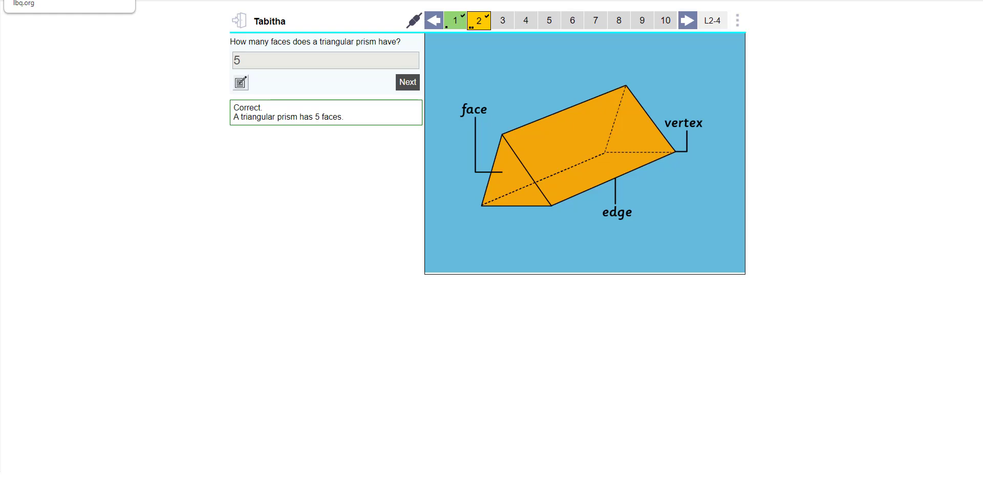
Switch to the teacher's lesson results, close the joining details and toggle the pupil name between anonymous and real to examine the score
{"action": "left_click", "coordinate": [70, 0]}
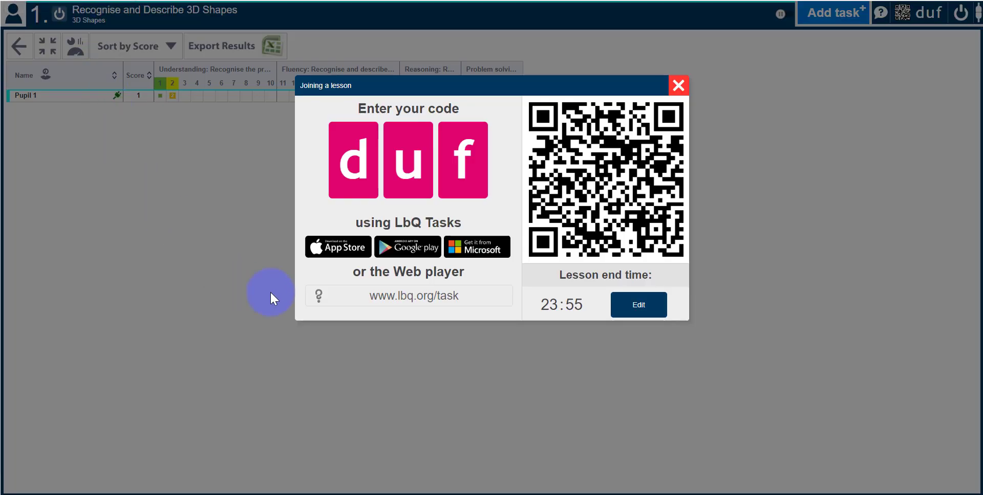
{"action": "left_click", "coordinate": [678, 85]}
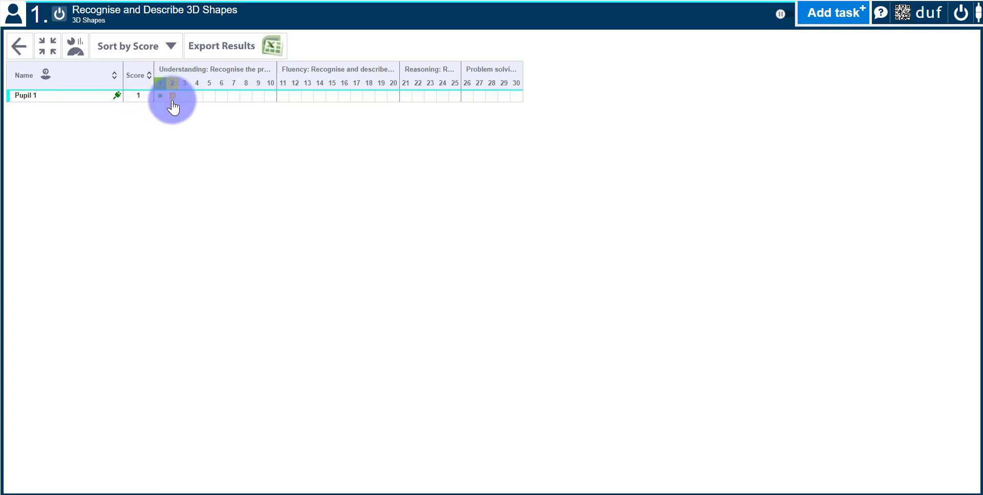
{"action": "left_click", "coordinate": [45, 77]}
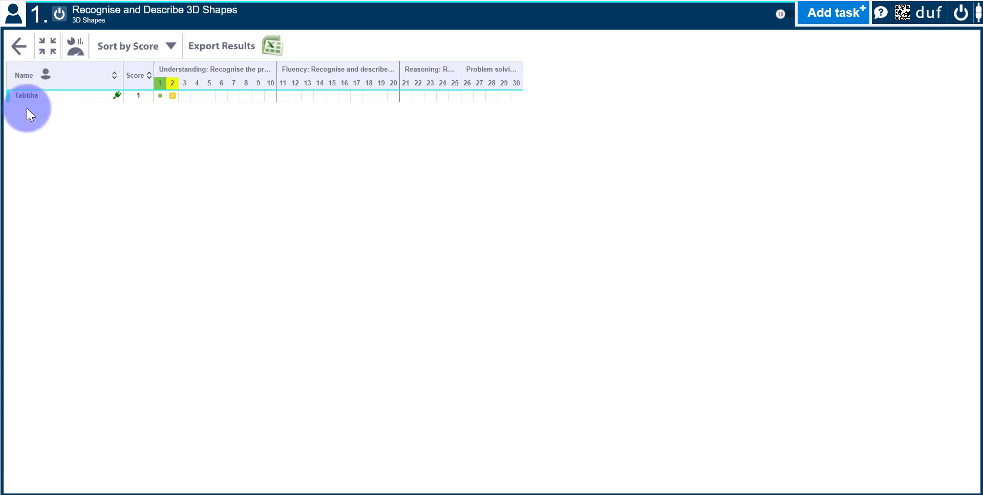
{"action": "left_click", "coordinate": [45, 75]}
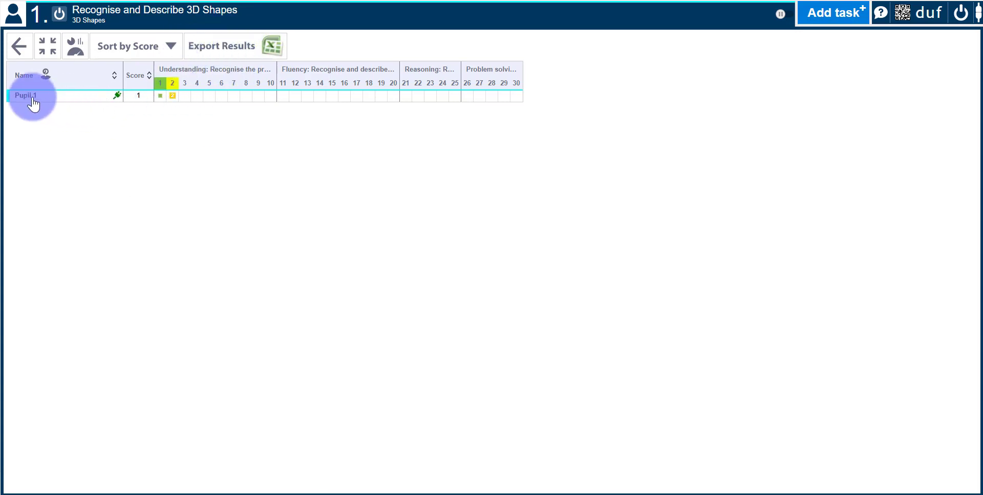
{"action": "left_click", "coordinate": [46, 74]}
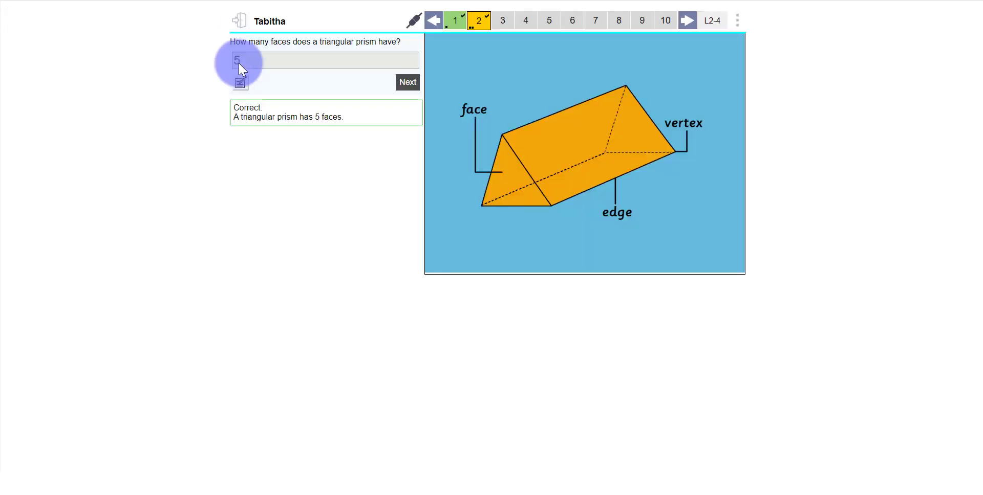
Exit the pupil task, switch to the parent's message in Capture, and send the answer "Some support" to the support question
{"action": "left_click", "coordinate": [242, 25]}
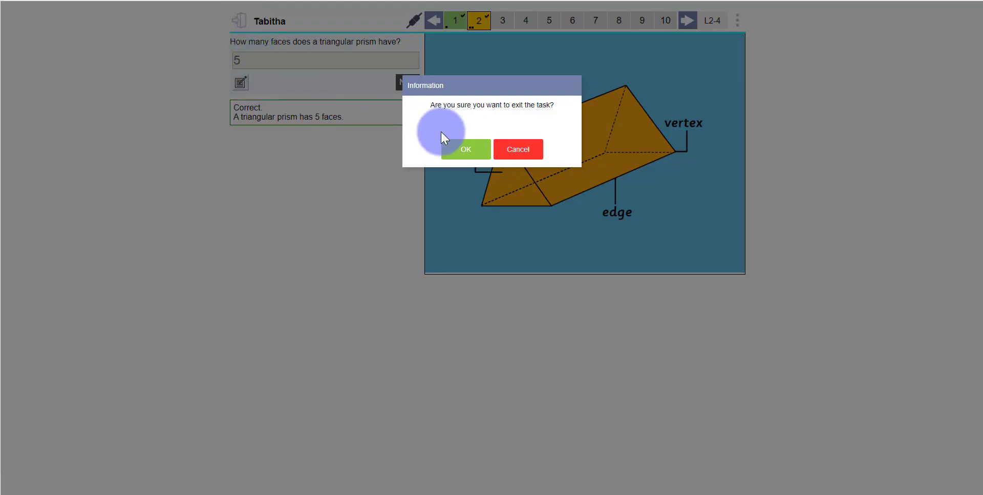
{"action": "left_click", "coordinate": [464, 152]}
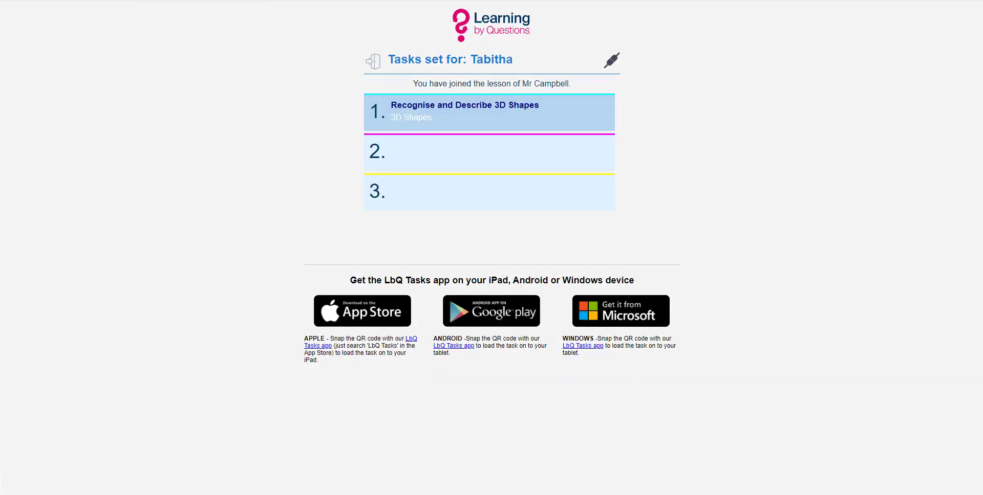
{"action": "left_click", "coordinate": [391, 0]}
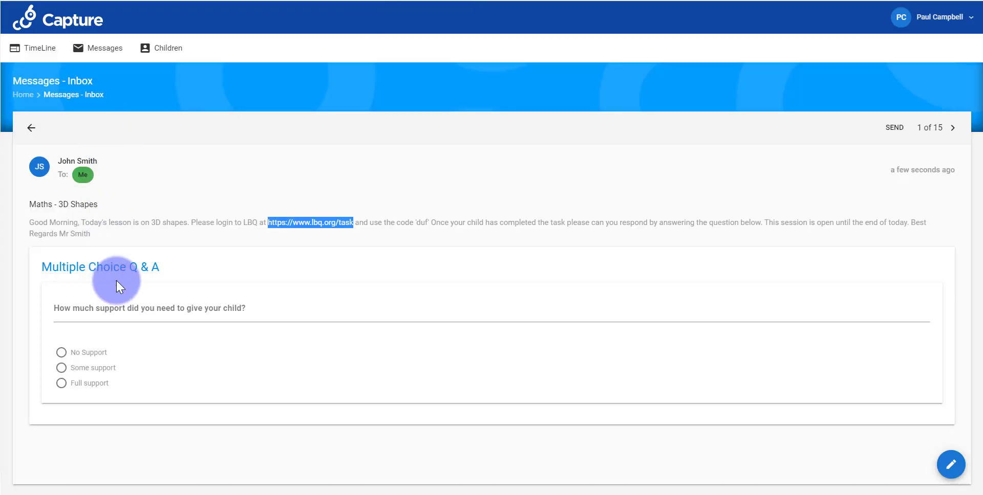
{"action": "left_click", "coordinate": [61, 368]}
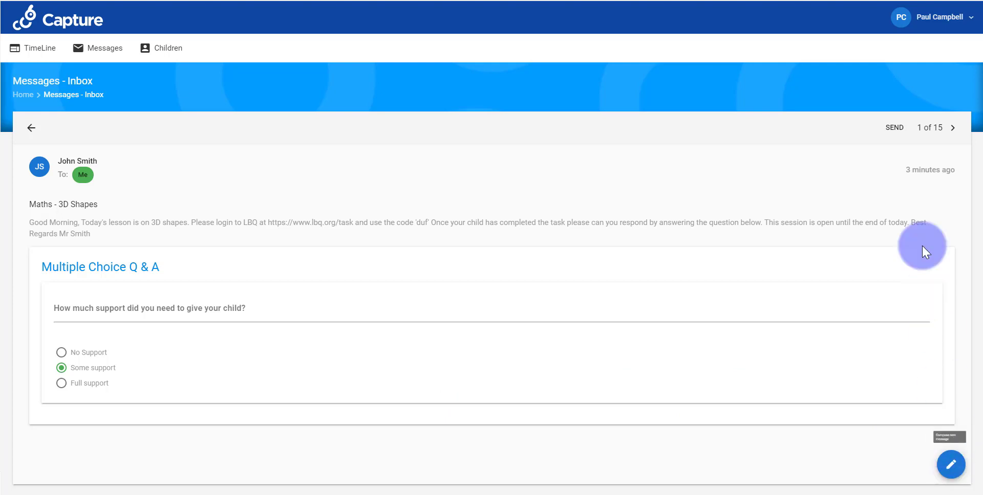
{"action": "left_click", "coordinate": [894, 132]}
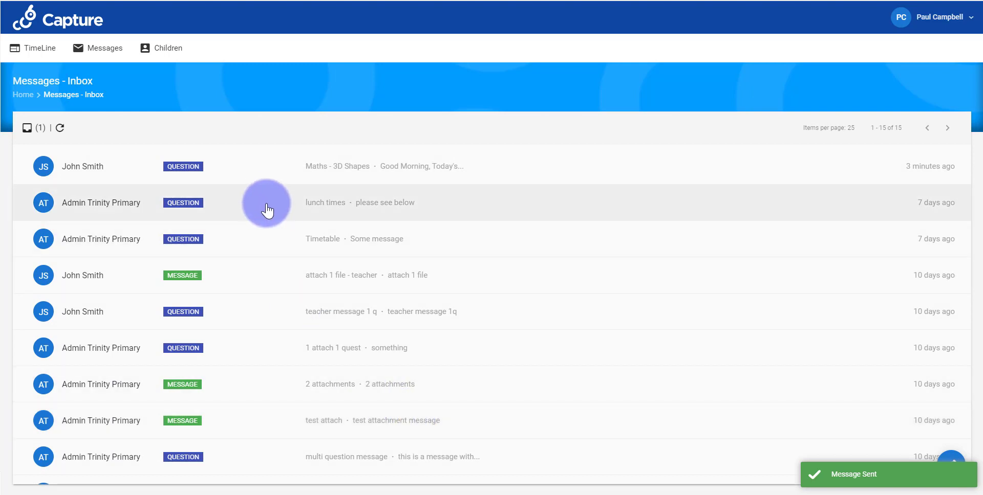
In the teacher's Capture account, refresh the inbox and open the "Maths - 3D Shapes" message to review the parents' answers under each choice
{"action": "left_click", "coordinate": [323, 162]}
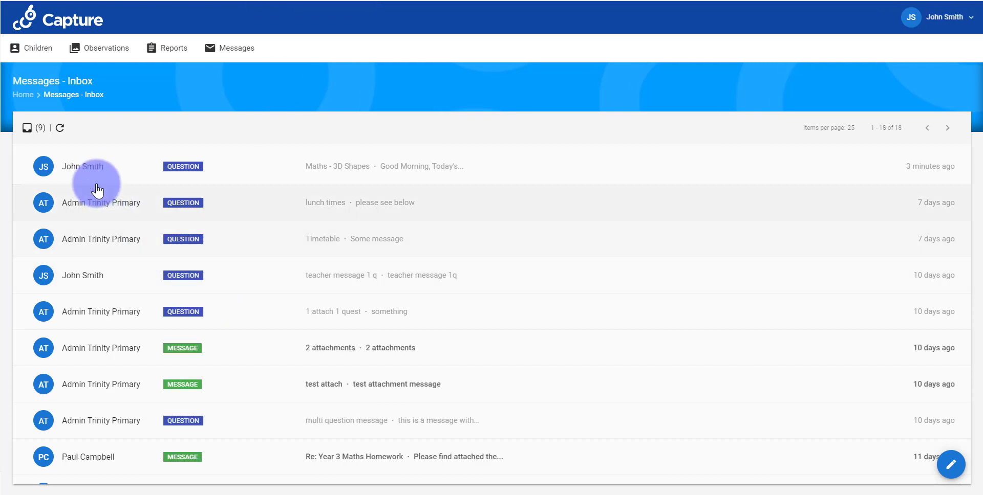
{"action": "left_click", "coordinate": [60, 128]}
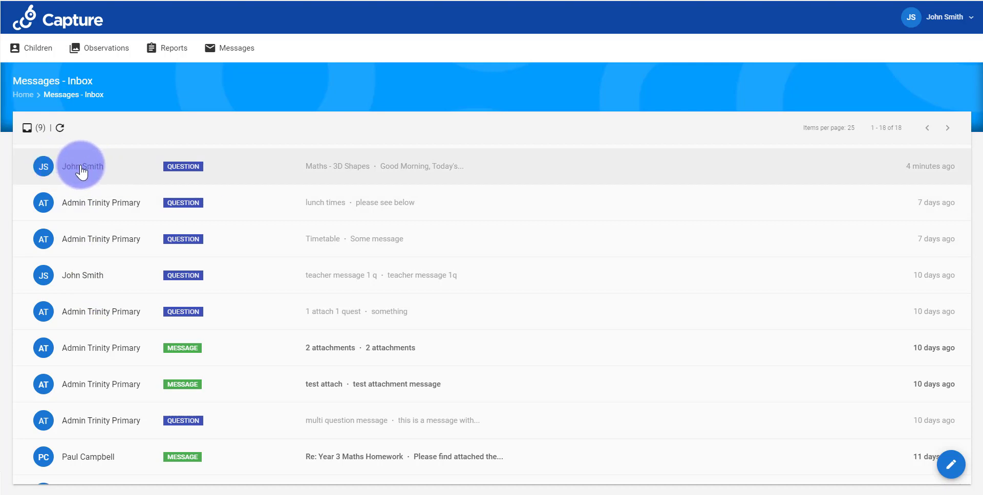
{"action": "left_click", "coordinate": [81, 169]}
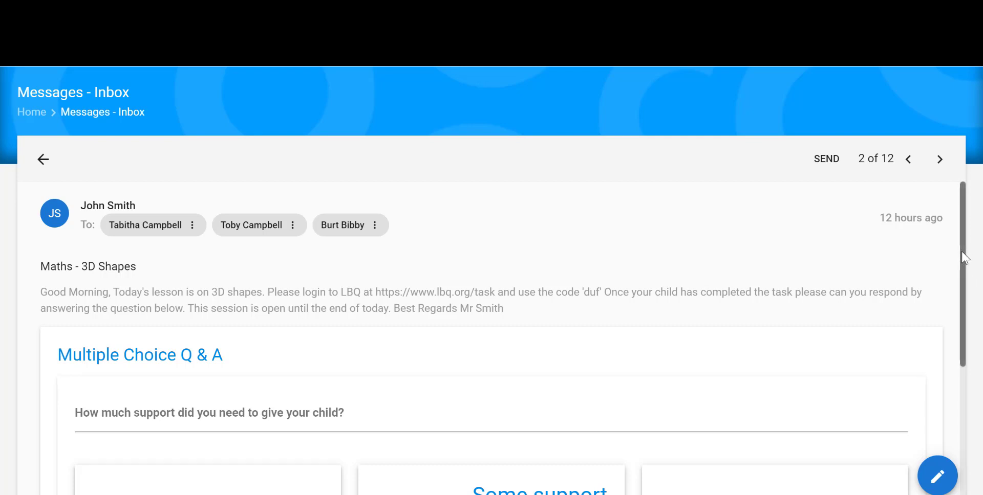
{"action": "left_click_drag", "start_coordinate": [964, 254], "coordinate": [963, 362]}
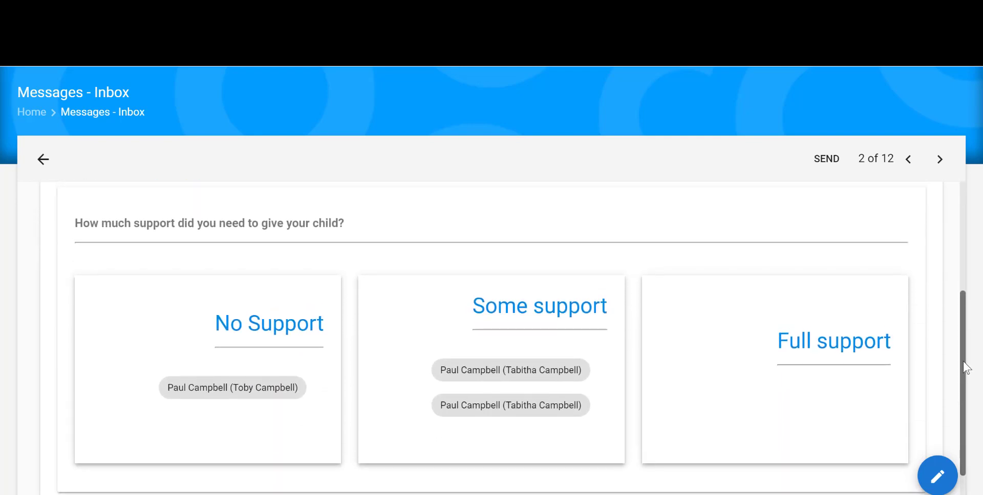